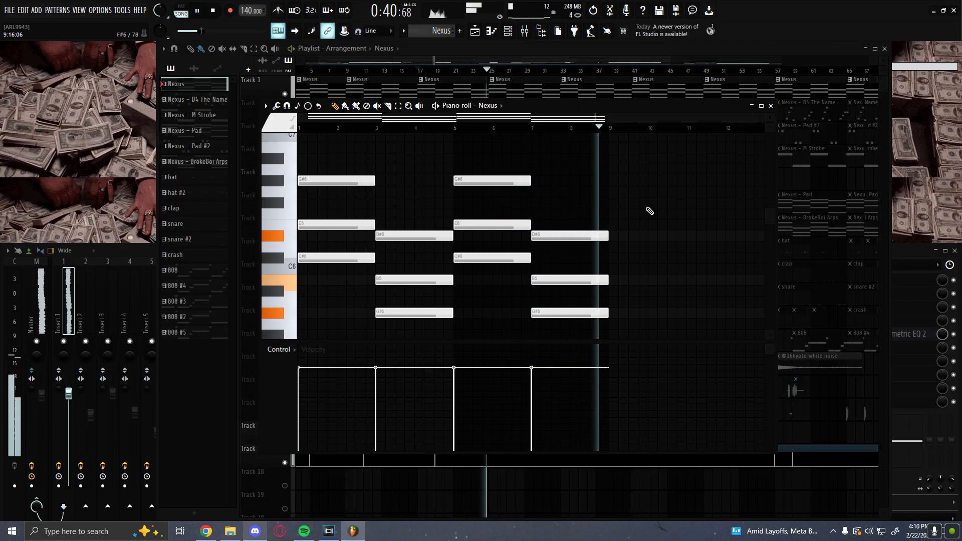
# Step: Stop playback, close the Nexus notes, and mute Track 1 and unmute Track 6 in the playlist
pyautogui.press('space')
pyautogui.click(771, 107)
pyautogui.scroll(3, 436, 208)
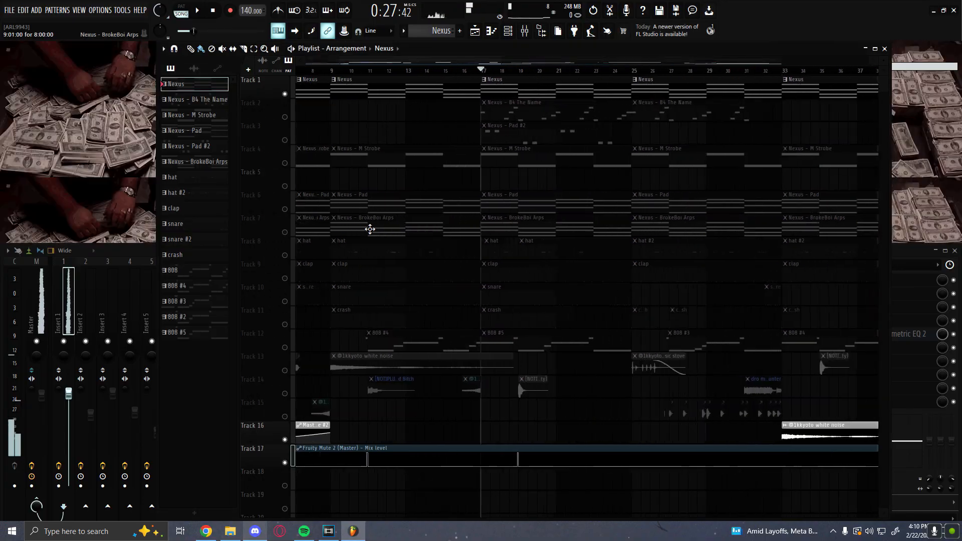
pyautogui.scroll(-1, 402, 221)
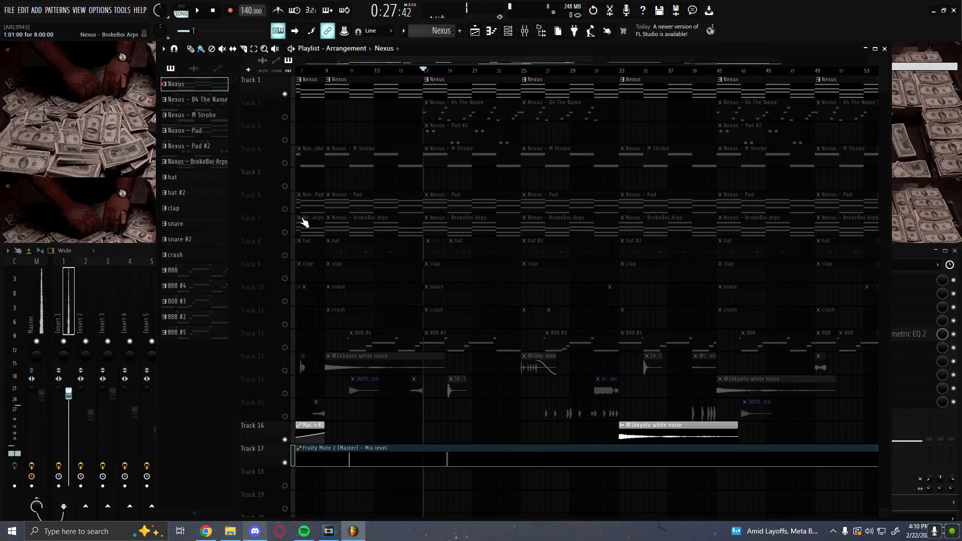
pyautogui.click(287, 95)
pyautogui.click(289, 210)
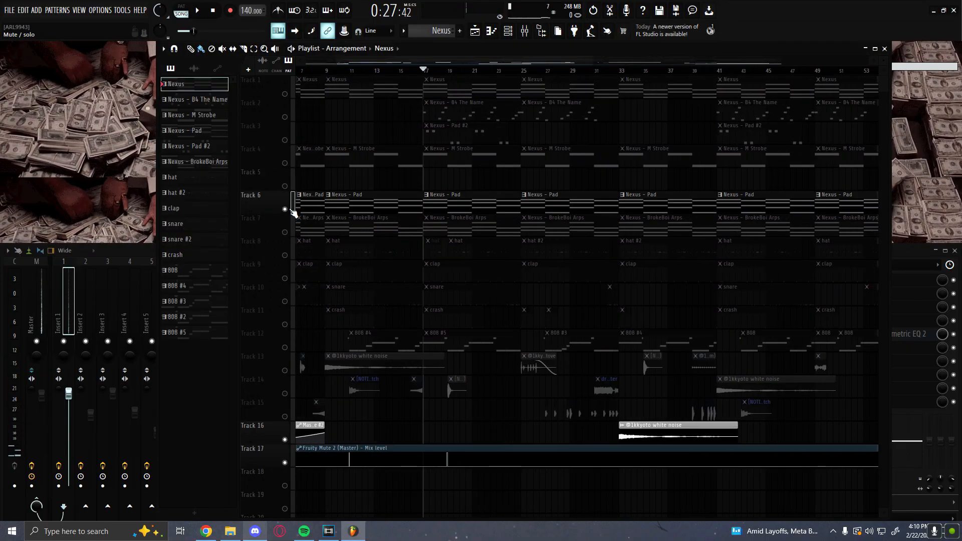
# Step: Open the Nexus - Pad pattern on Track 6 in the piano roll and play it to examine its chords
pyautogui.scroll(3, 454, 198)
pyautogui.doubleClick(454, 198)
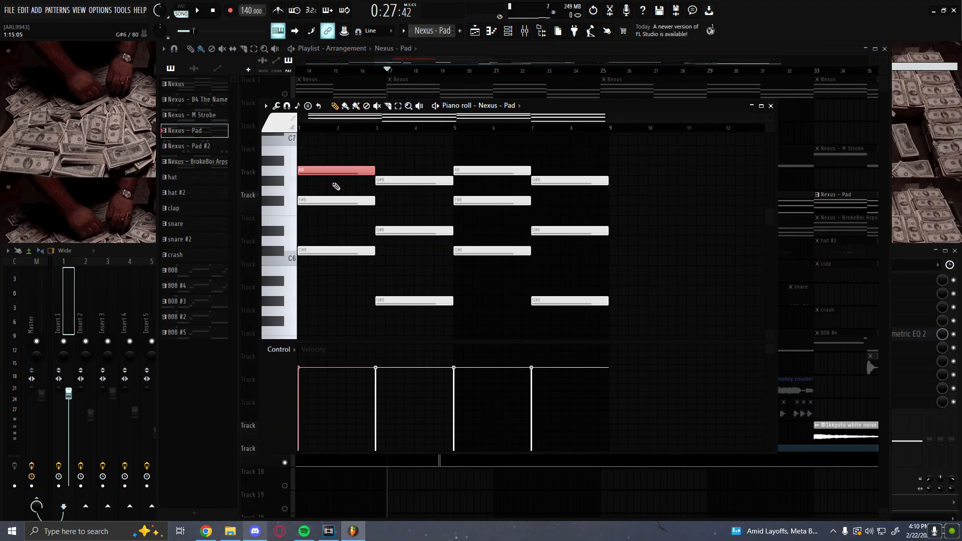
pyautogui.scroll(-1, 391, 320)
pyautogui.scroll(1, 408, 275)
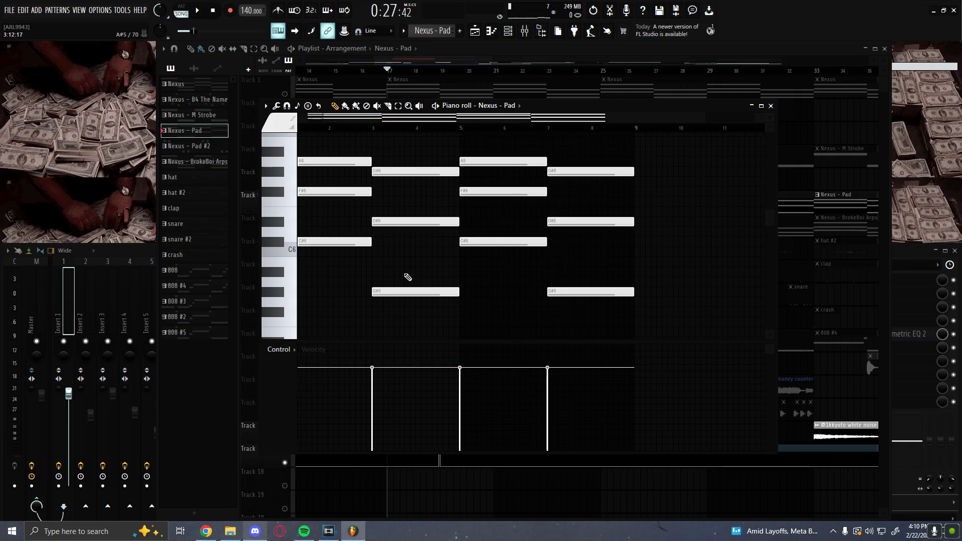
pyautogui.scroll(2, 398, 267)
pyautogui.scroll(-2, 398, 265)
pyautogui.scroll(-1, 399, 264)
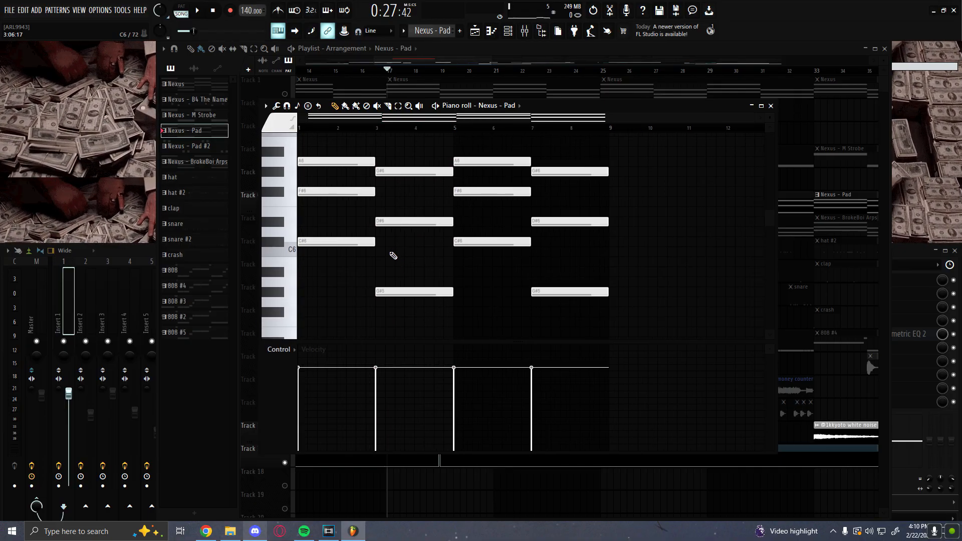
pyautogui.keyDown('ctrl'); pyautogui.click(402, 245); pyautogui.keyUp('ctrl')
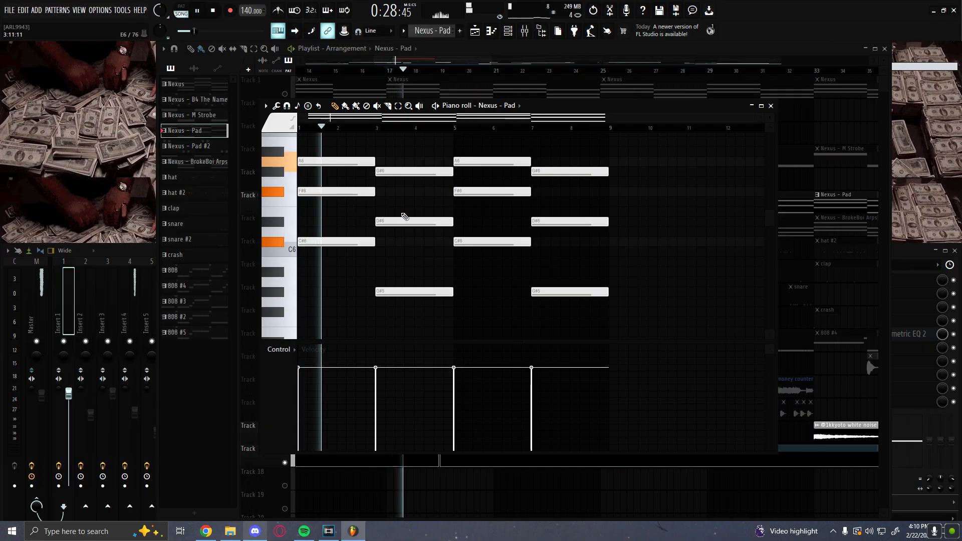
# Step: View the preset used by the Nexus - Pad channel, reopen its notes during playback, and stop playing
pyautogui.click(508, 31)
pyautogui.click(241, 173)
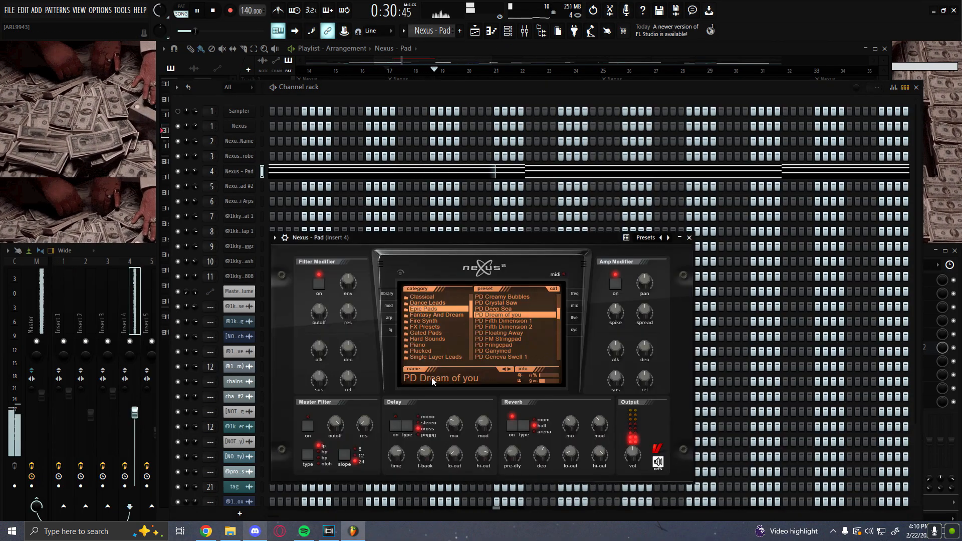
pyautogui.click(690, 238)
pyautogui.click(618, 173)
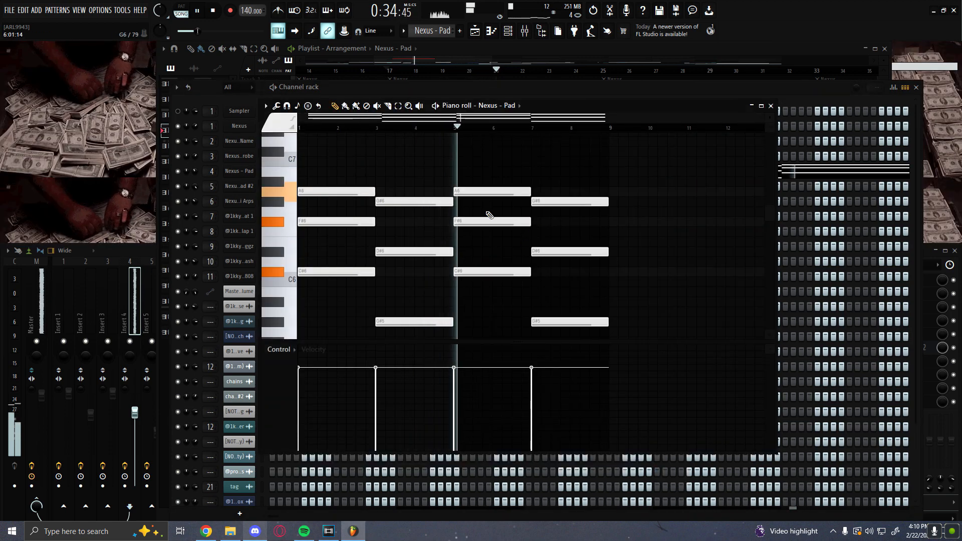
pyautogui.scroll(-2, 552, 242)
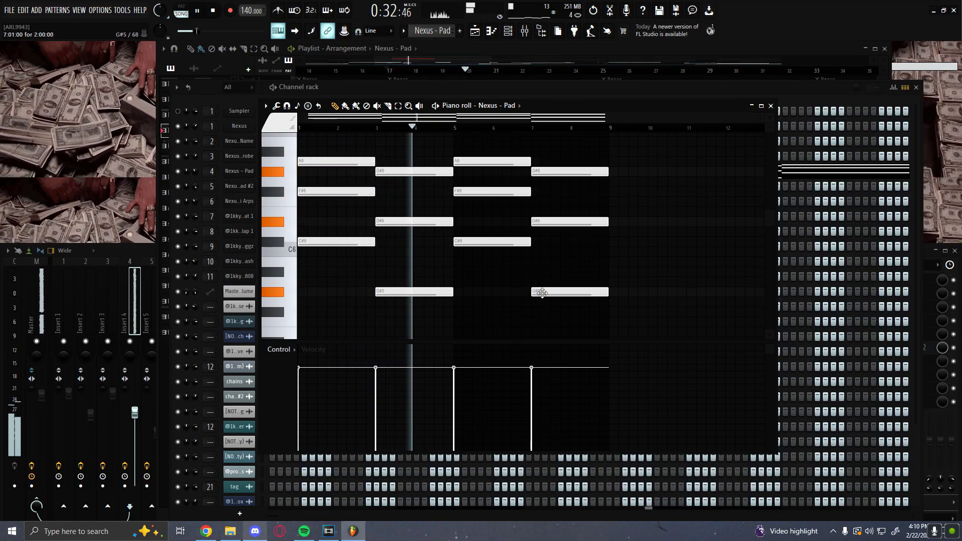
pyautogui.press('space')
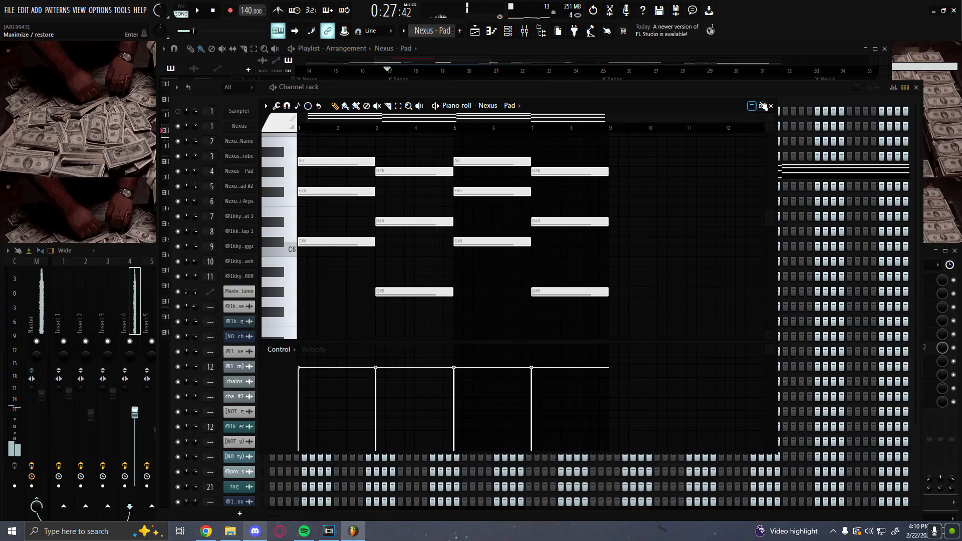
# Step: Mute Track 6, unmute Track 7, and play the Nexus - BrokeBoi Arps pattern with its notes open
pyautogui.click(771, 106)
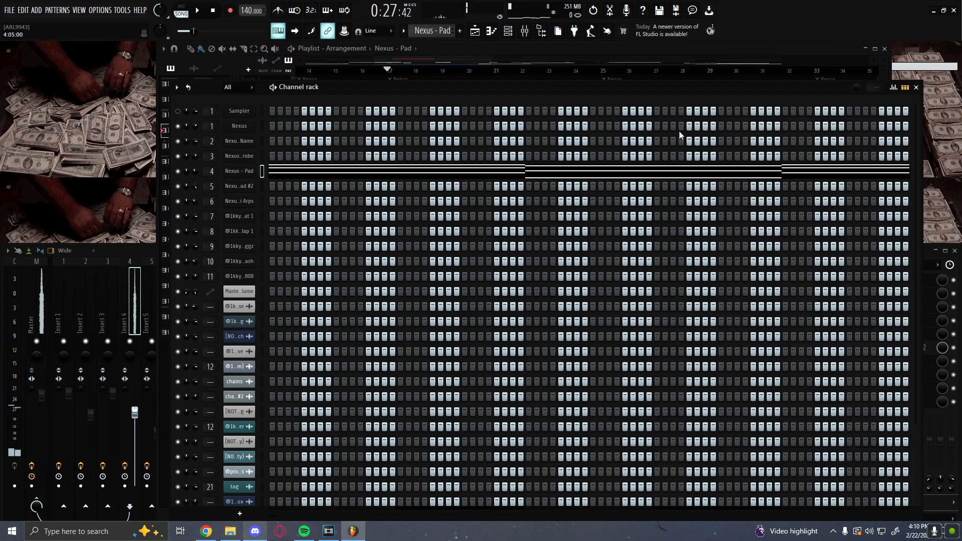
pyautogui.click(916, 88)
pyautogui.click(286, 209)
pyautogui.click(286, 232)
pyautogui.doubleClick(454, 228)
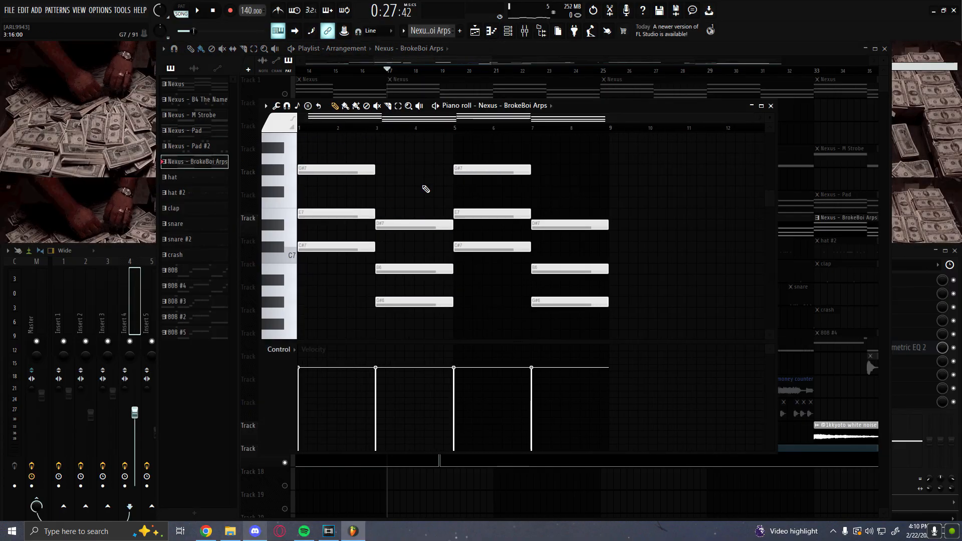
pyautogui.press('space')
# Step: View the preset used by the Nexus - BrokeBoi Arps channel and return to its notes
pyautogui.click(507, 33)
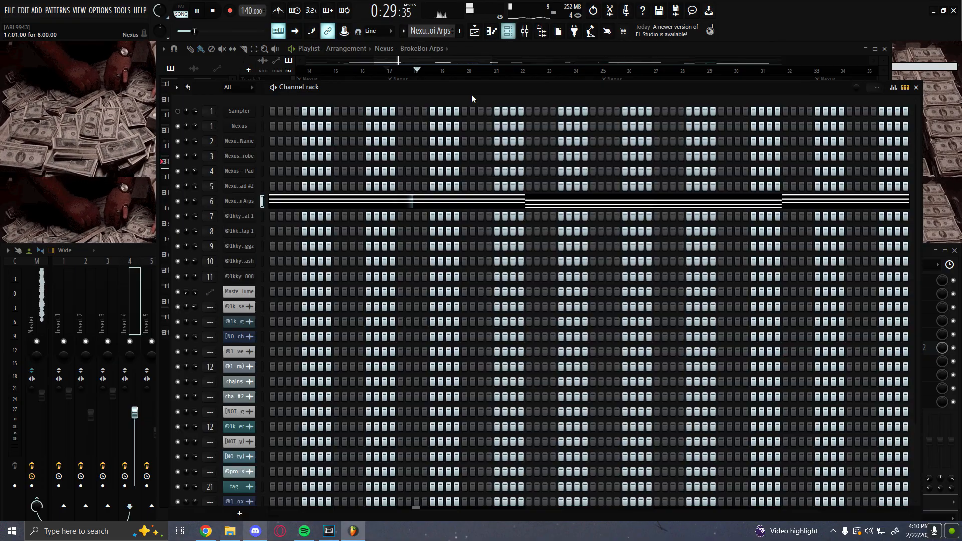
pyautogui.click(239, 201)
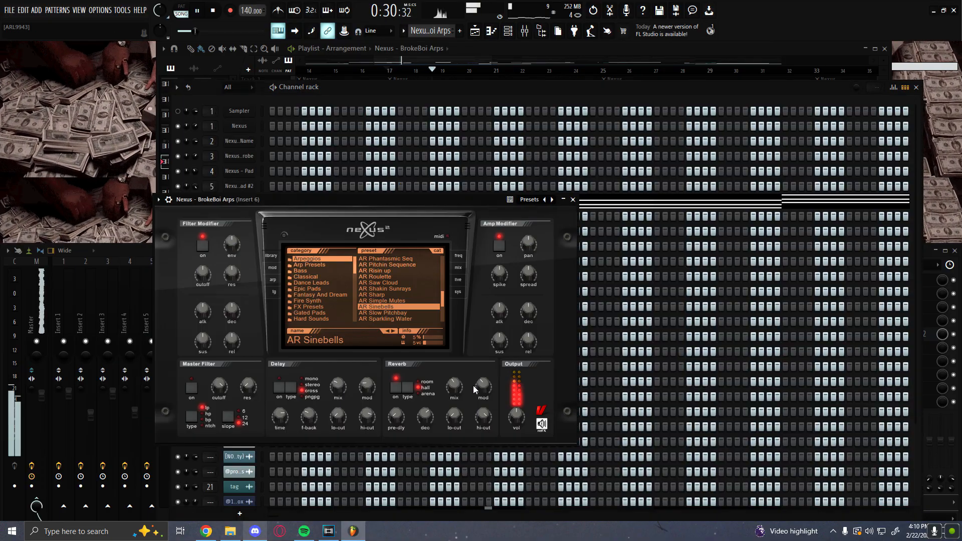
pyautogui.click(573, 200)
pyautogui.click(587, 201)
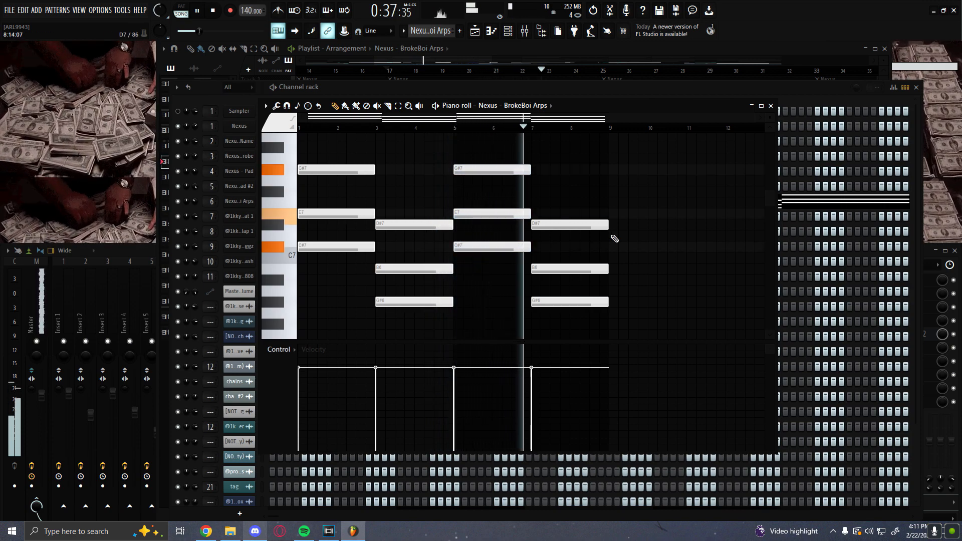
# Step: Close the arp notes and channel rack, and inspect the Fruity parametric EQ 2 curve on mixer Insert 6
pyautogui.click(771, 106)
pyautogui.click(917, 88)
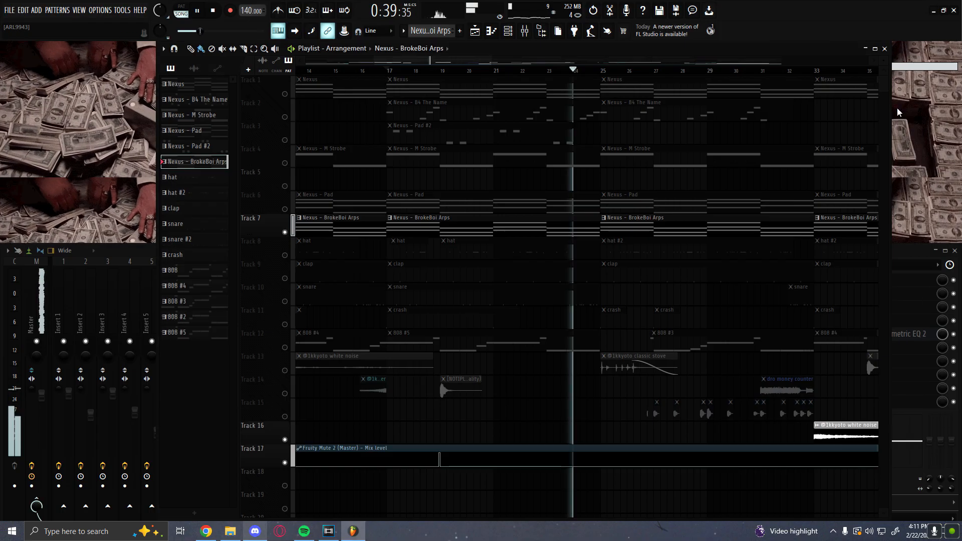
pyautogui.click(176, 299)
pyautogui.click(891, 334)
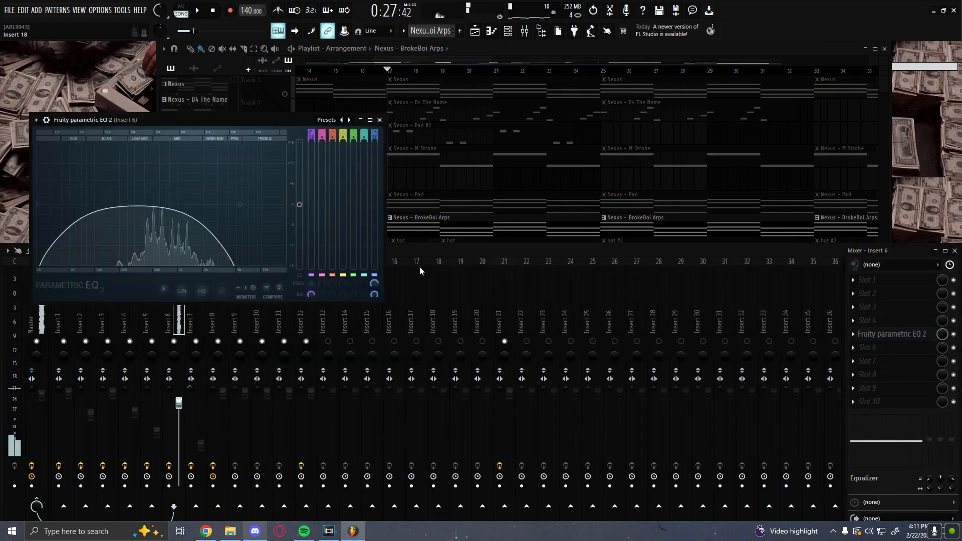
pyautogui.click(380, 120)
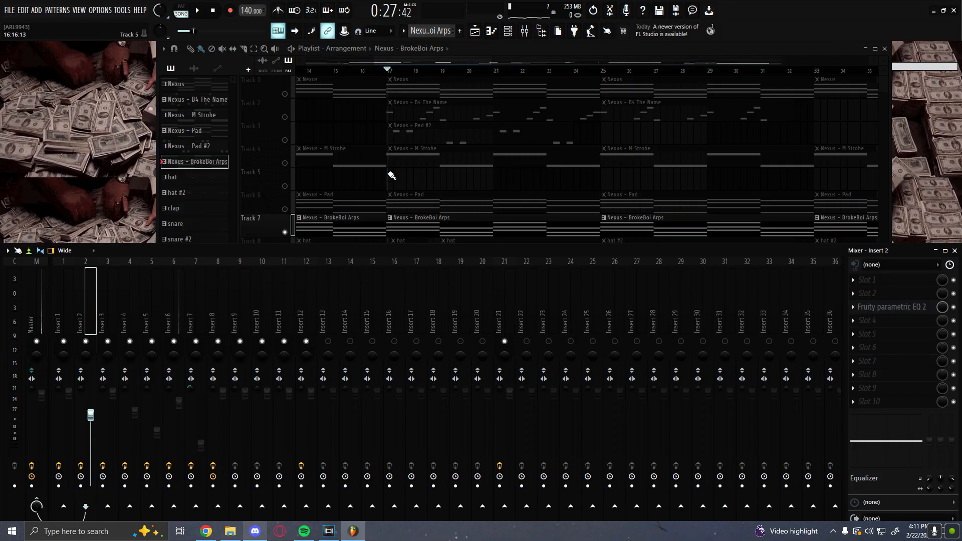
# Step: Recheck the Nexus - BrokeBoi Arps instrument's preset, and close it along with the channel rack
pyautogui.keyDown('ctrl'); pyautogui.click(437, 133); pyautogui.keyUp('ctrl')
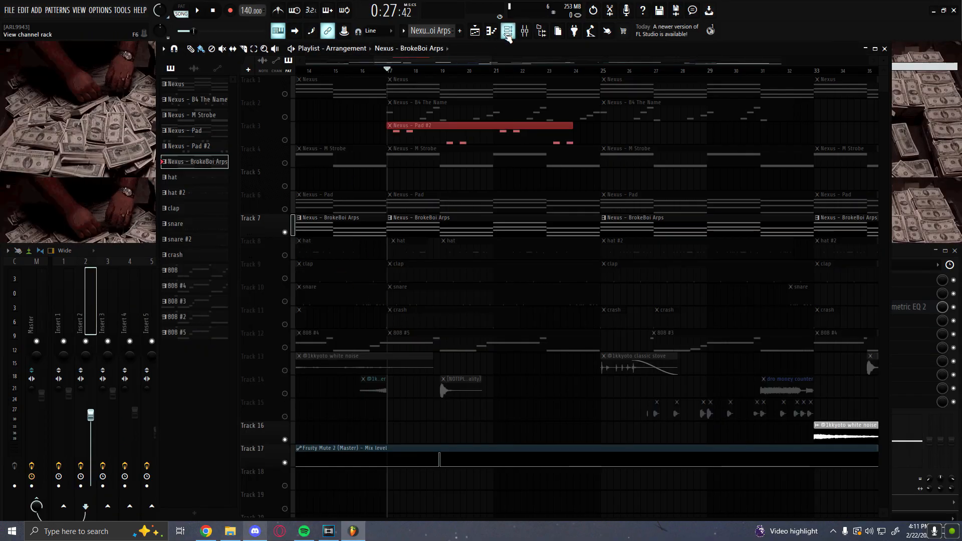
pyautogui.click(507, 35)
pyautogui.click(240, 202)
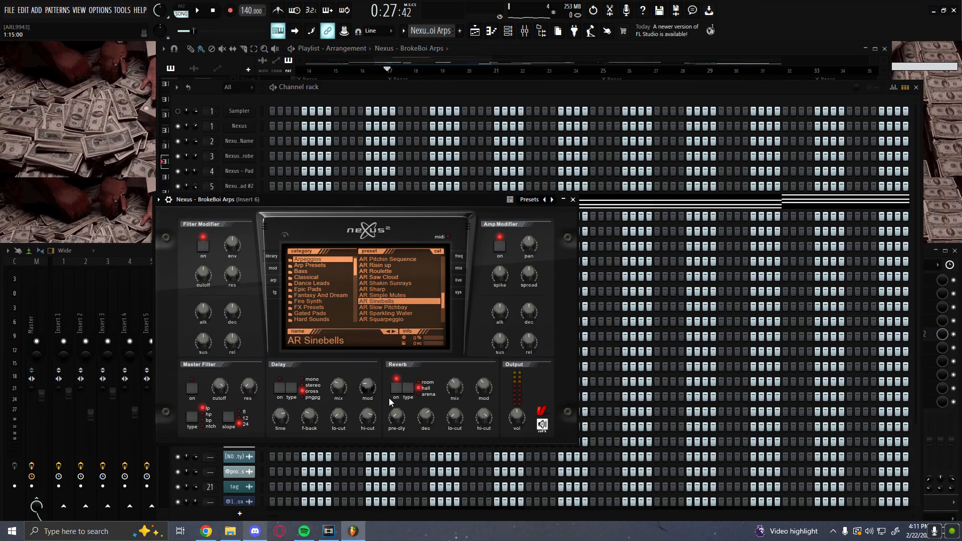
pyautogui.click(574, 200)
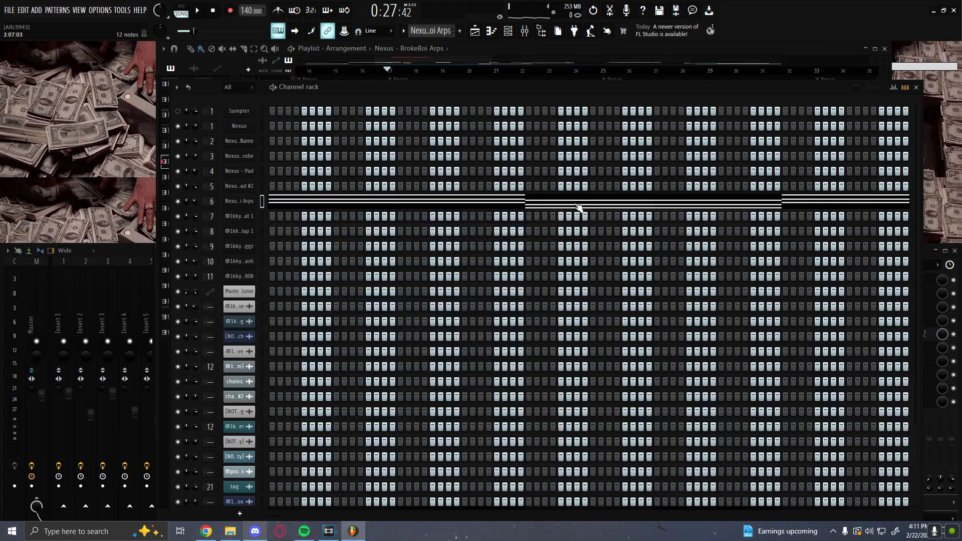
pyautogui.press('F6')
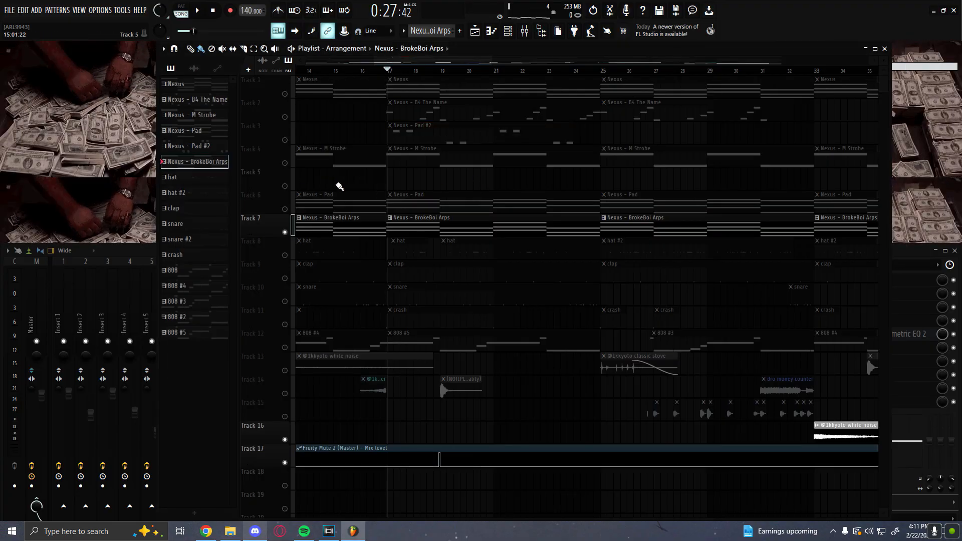
# Step: Solo Track 4, unmute Track 17 alongside it, and start playback
pyautogui.scroll(2, 335, 184)
pyautogui.rightClick(285, 163)
pyautogui.click(285, 464)
pyautogui.press('space')
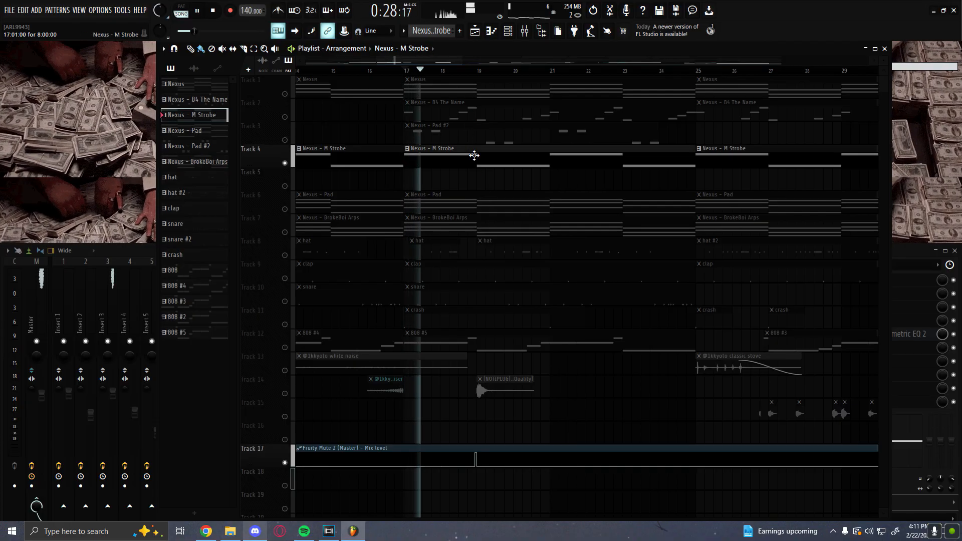
# Step: Open the Nexus - M Strobe pattern in the piano roll to examine its notes and replay it
pyautogui.doubleClick(471, 155)
pyautogui.press('space')
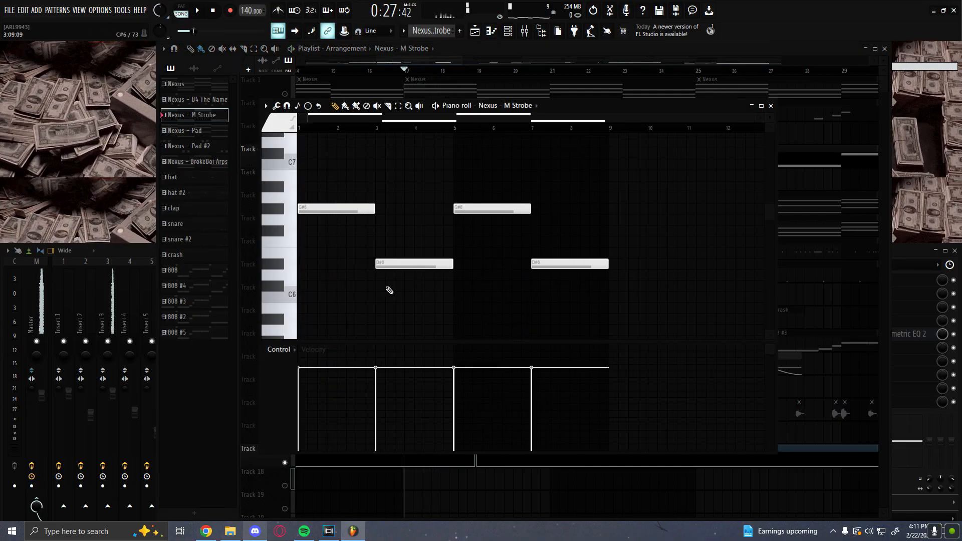
pyautogui.press('space')
# Step: Check the Nexus - M Strobe and Nexus - B4 The Name instruments, and close the channel rack
pyautogui.press('F6')
pyautogui.click(240, 156)
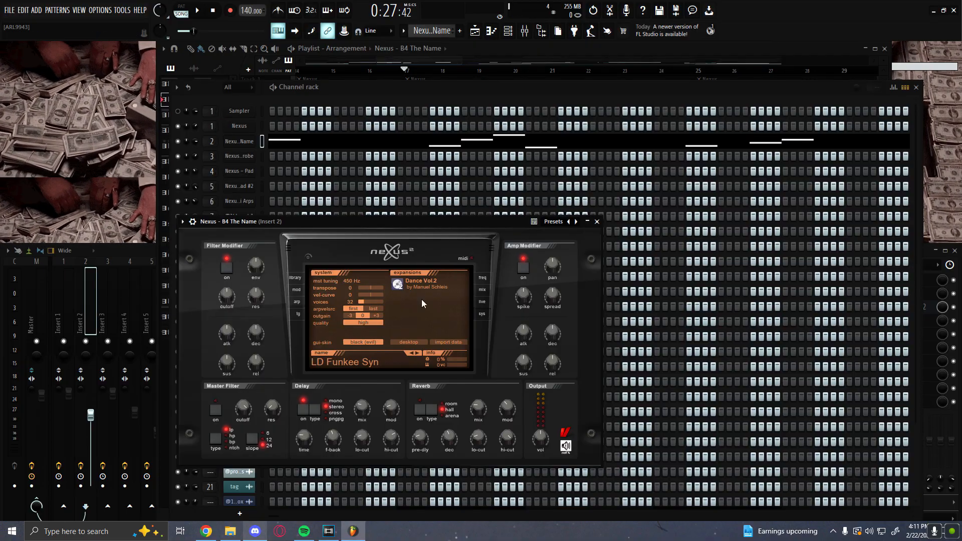
pyautogui.click(597, 222)
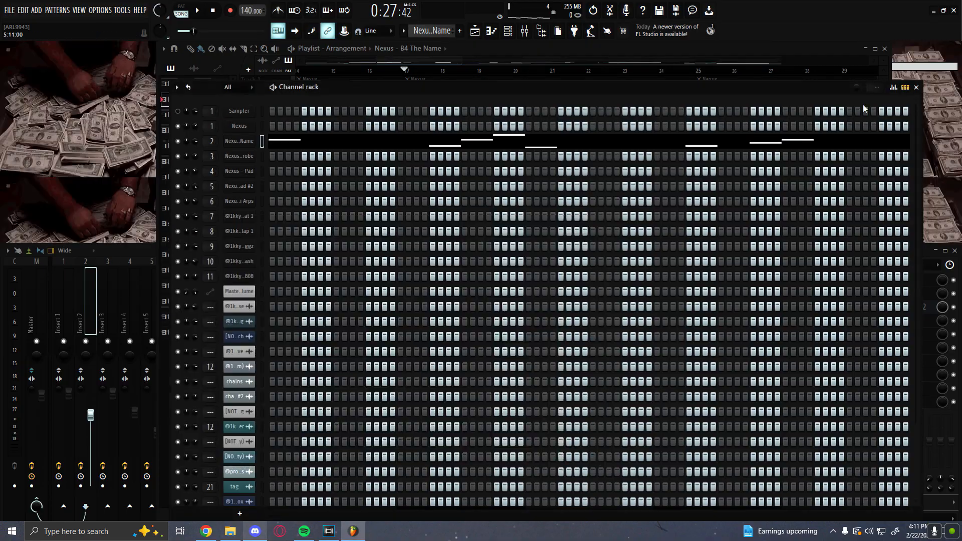
pyautogui.click(908, 88)
pyautogui.click(910, 89)
pyautogui.click(917, 88)
# Step: Select the Nexus - Pad #2 pattern on Track 3, view its Nexus instrument's preset library, and close the channel rack
pyautogui.click(472, 138)
pyautogui.click(505, 37)
pyautogui.click(239, 186)
pyautogui.click(314, 267)
pyautogui.click(312, 255)
pyautogui.click(613, 198)
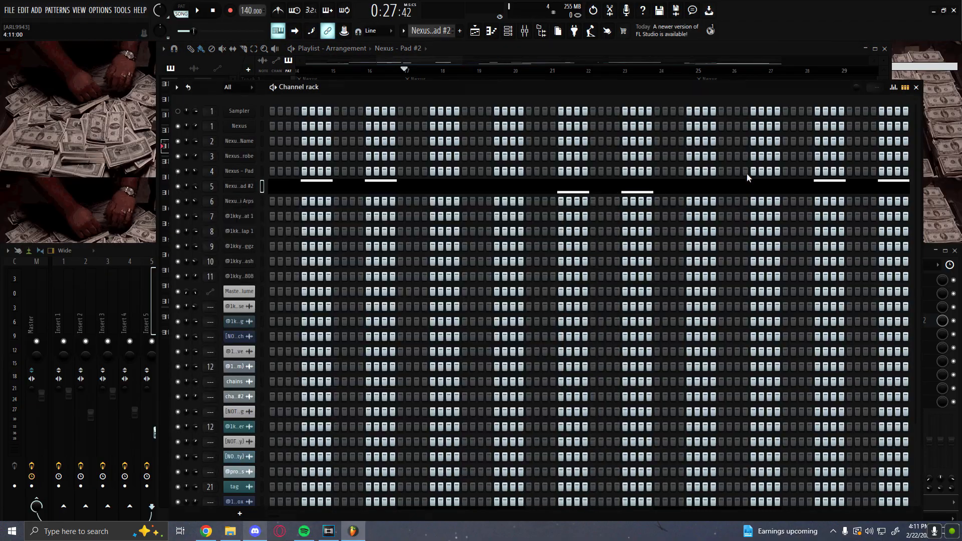
pyautogui.click(916, 87)
# Step: Play the lead and Pad #2 tracks, and examine the Nexus - Pad #2 notes in the piano roll
pyautogui.click(458, 195)
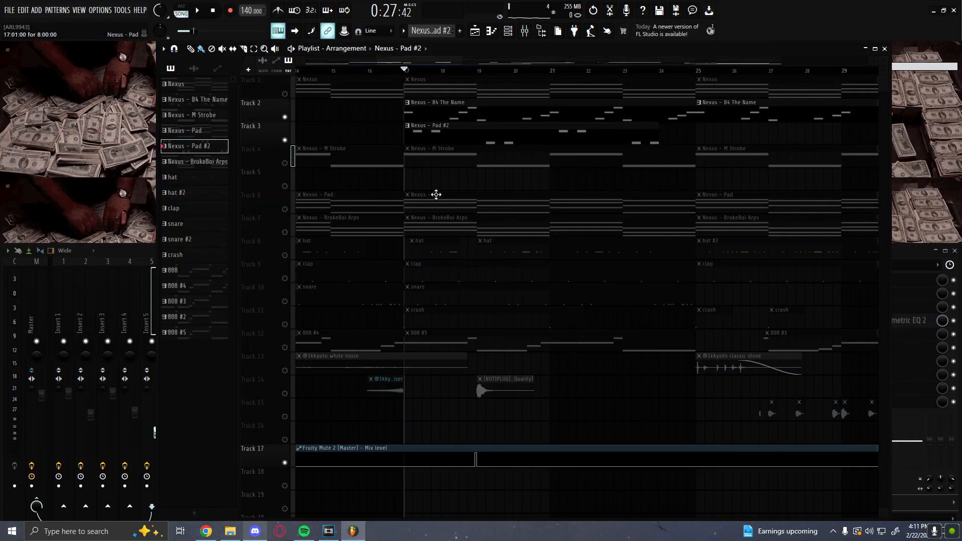
pyautogui.press('space')
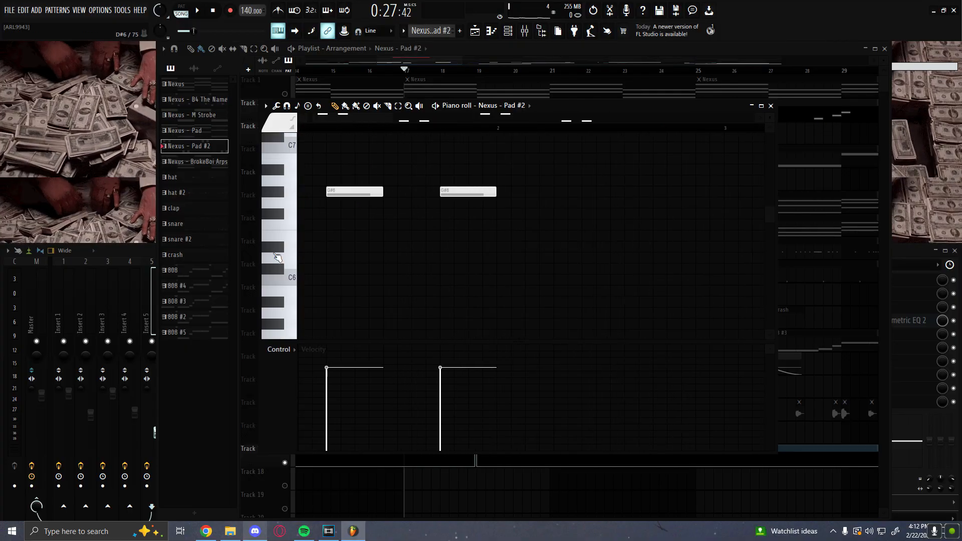
pyautogui.scroll(-4, 314, 185)
pyautogui.moveTo(314, 184); pyautogui.dragTo(421, 262)
pyautogui.scroll(-2, 396, 265)
pyautogui.scroll(-1, 484, 212)
pyautogui.moveTo(311, 190); pyautogui.dragTo(407, 258)
pyautogui.scroll(8, 326, 200)
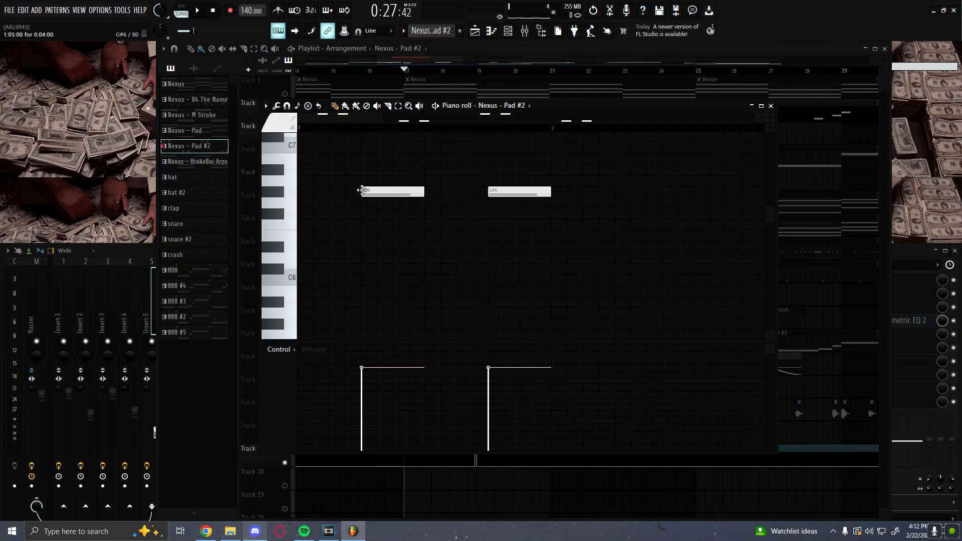
pyautogui.scroll(-3, 533, 189)
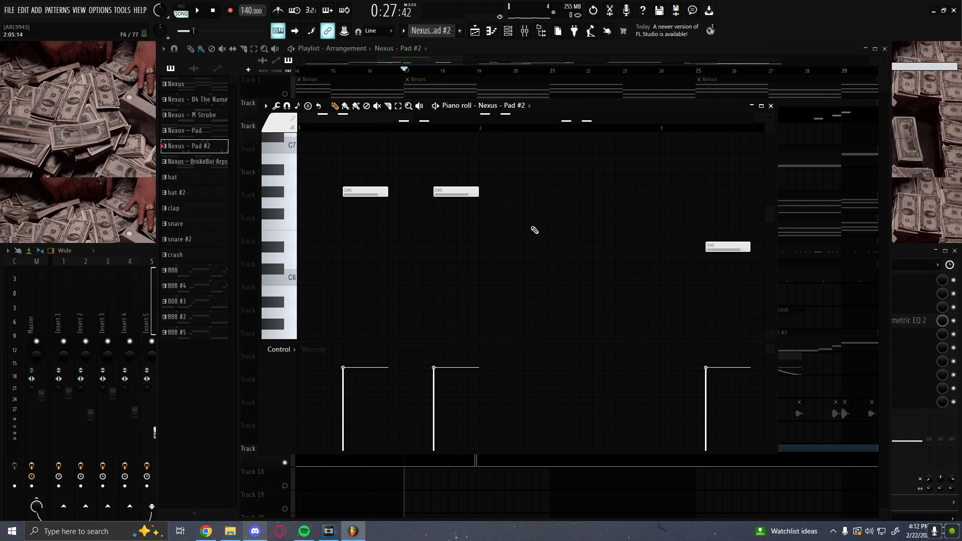
# Step: Close the Pad #2 notes, unmute Tracks 1 through 7, and play all the melody layers together
pyautogui.click(771, 106)
pyautogui.scroll(-4, 417, 196)
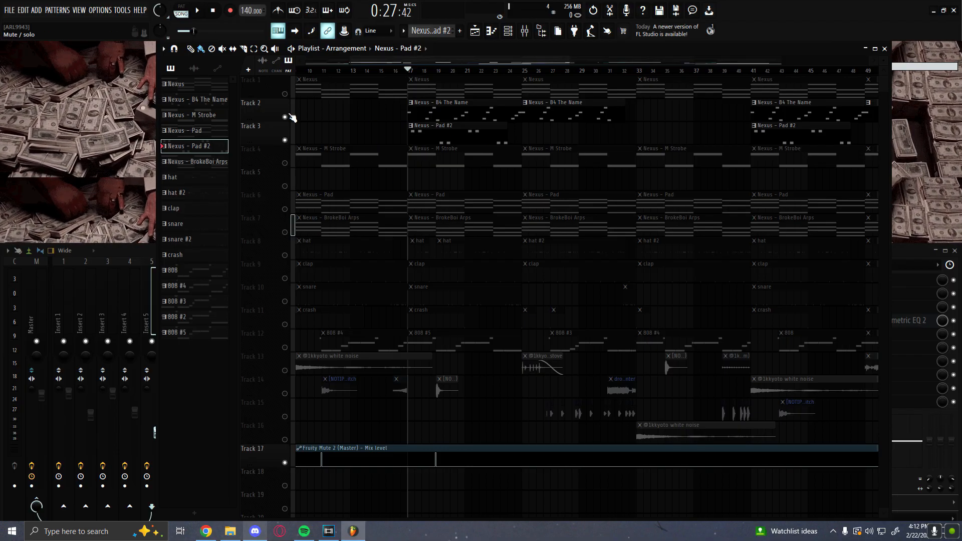
pyautogui.click(291, 230)
pyautogui.press('space')
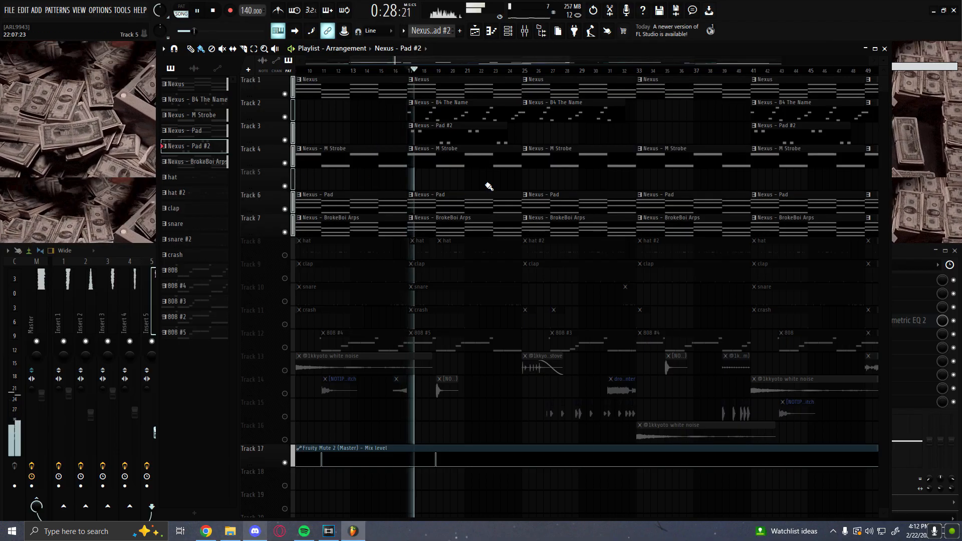
pyautogui.scroll(-2, 489, 187)
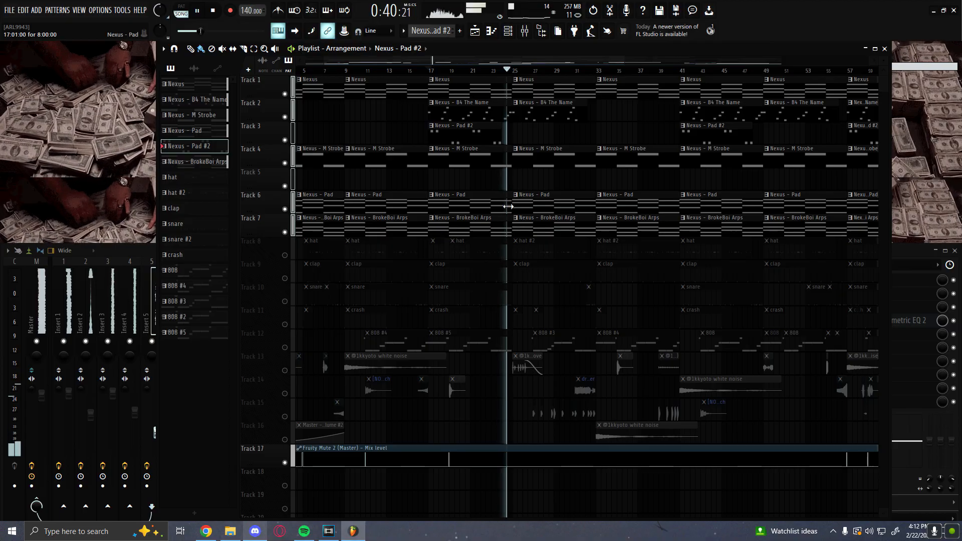
# Step: Stop playback, show the system page of the Nexus - Pad #2 instrument, and close it together with the channel rack
pyautogui.press('space')
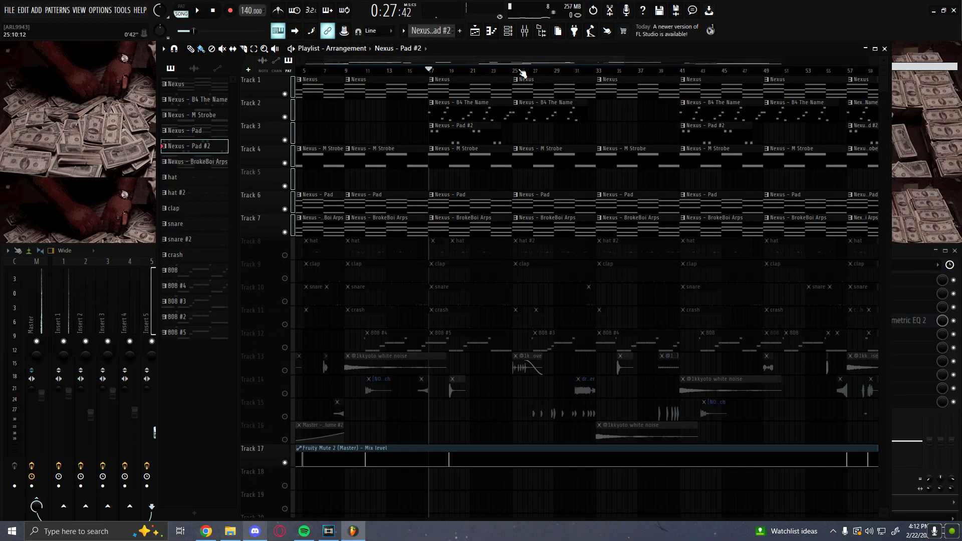
pyautogui.press('F6')
pyautogui.click(245, 187)
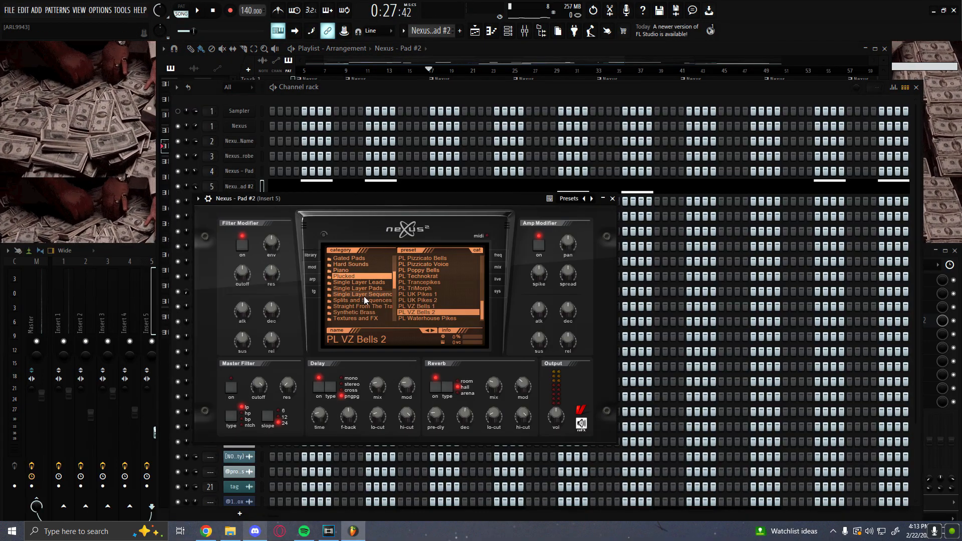
pyautogui.click(500, 293)
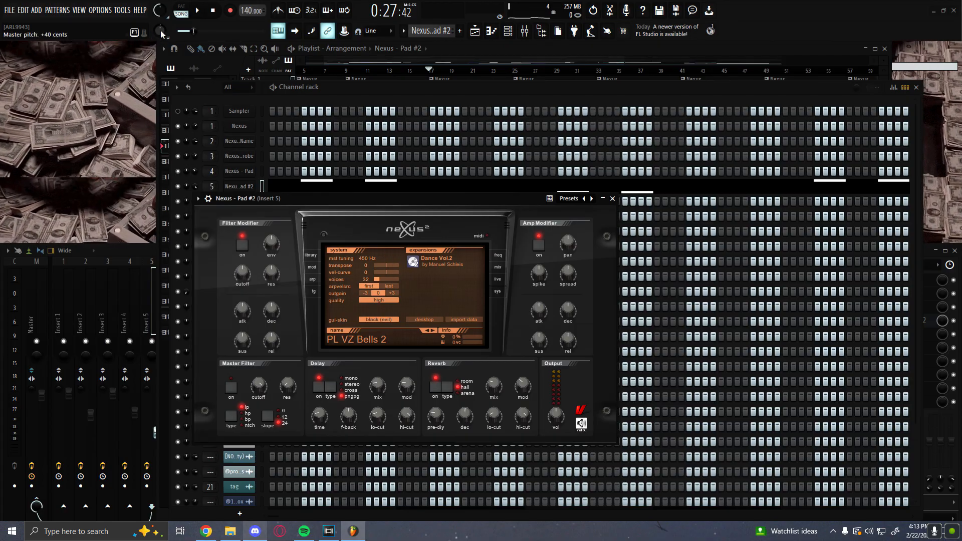
pyautogui.moveTo(374, 197); pyautogui.dragTo(436, 140)
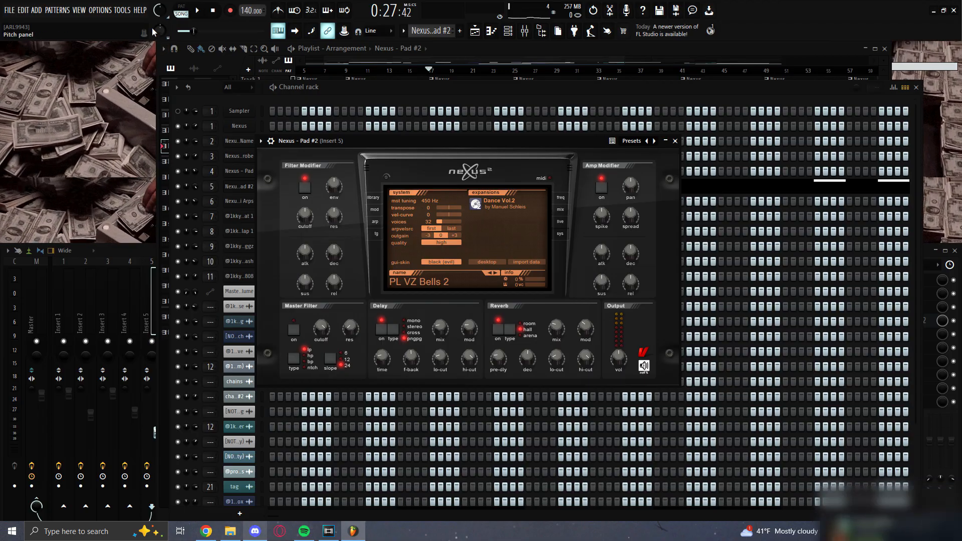
pyautogui.moveTo(536, 144); pyautogui.dragTo(536, 126)
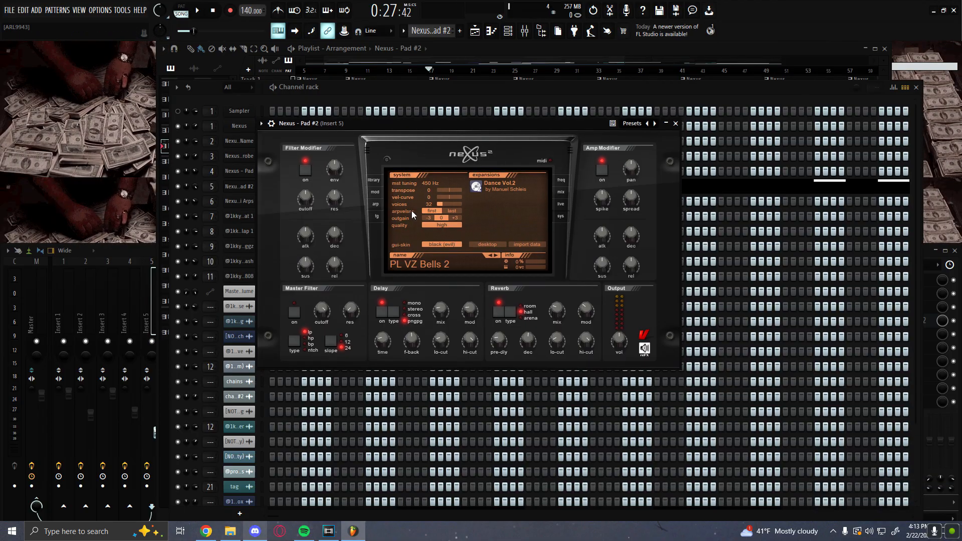
pyautogui.click(676, 124)
pyautogui.moveTo(662, 91); pyautogui.dragTo(561, 91)
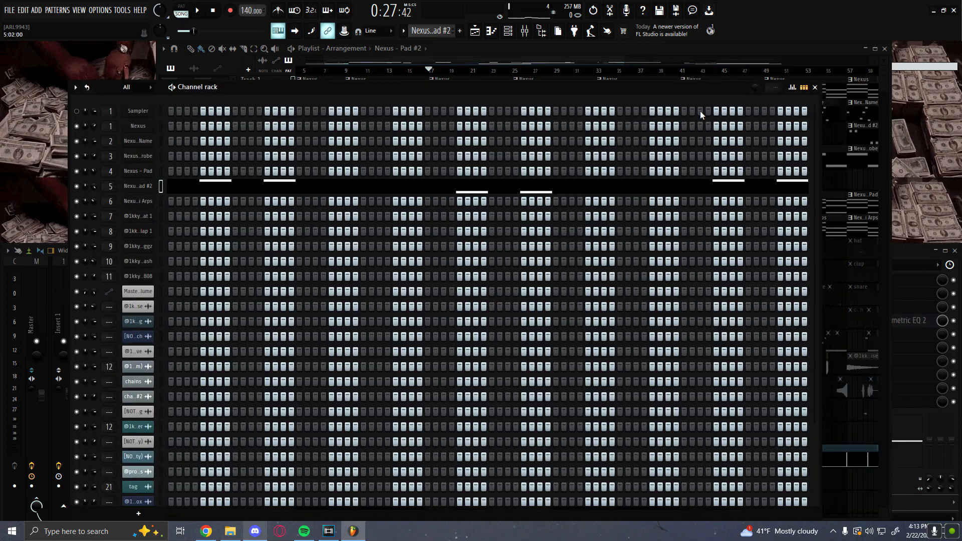
pyautogui.click(815, 88)
# Step: Mute the melody and effects tracks, leaving only drum and 808 Tracks 8 through 12 and Track 17 active
pyautogui.scroll(3, 386, 275)
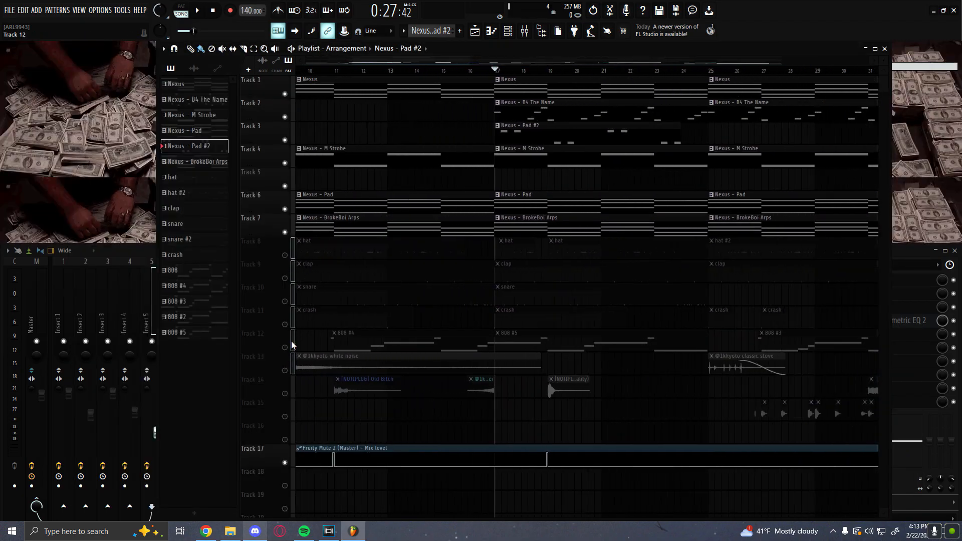
pyautogui.click(287, 258)
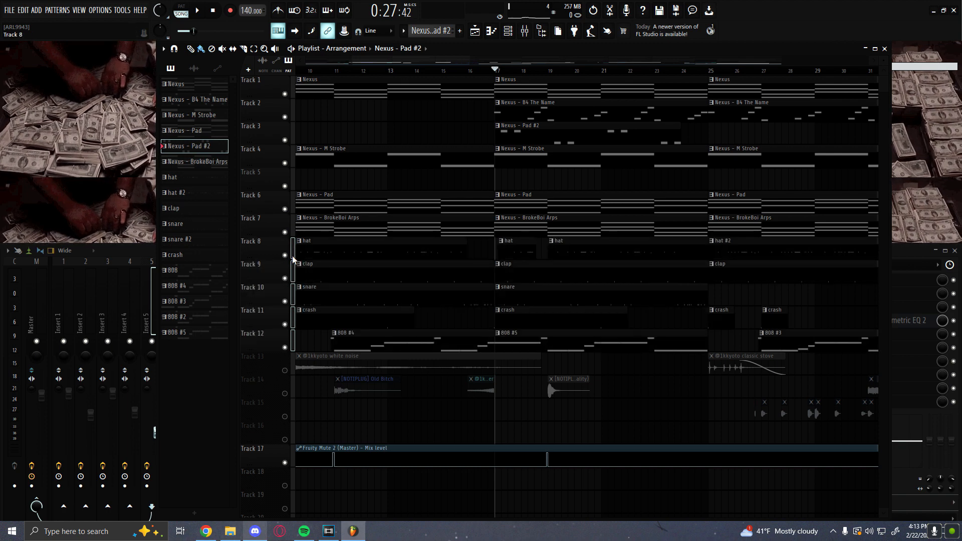
pyautogui.rightClick(286, 256)
pyautogui.click(285, 463)
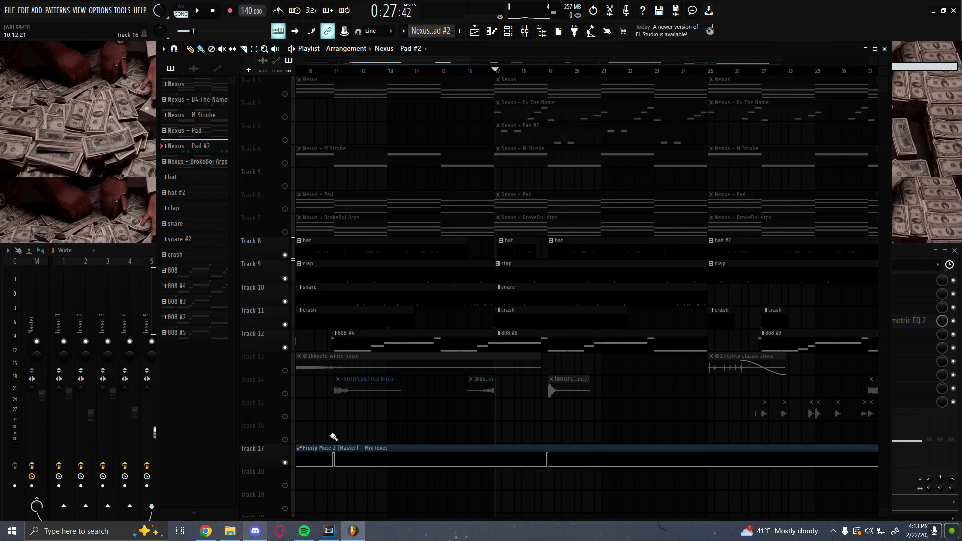
pyautogui.scroll(-3, 408, 397)
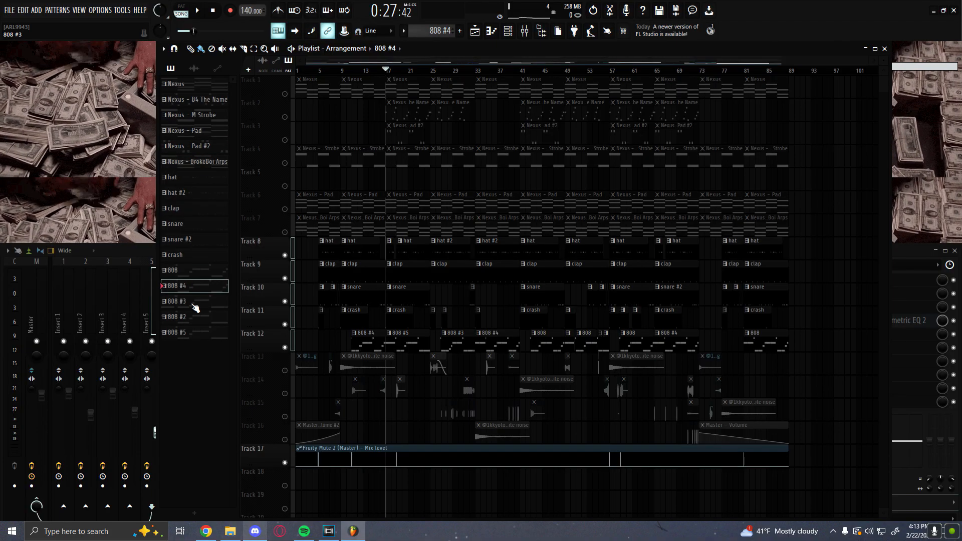
# Step: Select the 808 #5 pattern, look over the drum and 808 clips, and place the playhead at bar 41
pyautogui.click(186, 332)
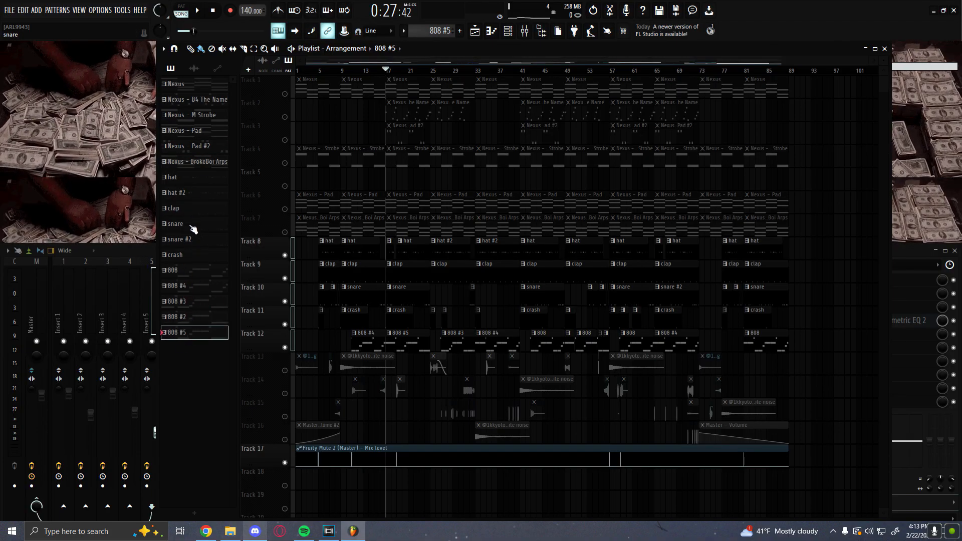
pyautogui.scroll(3, 430, 333)
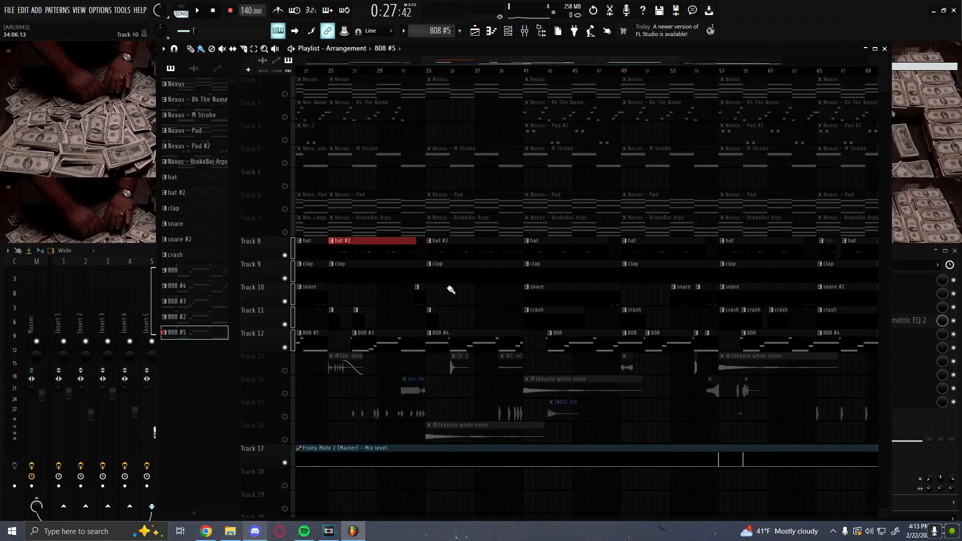
pyautogui.scroll(-3, 512, 316)
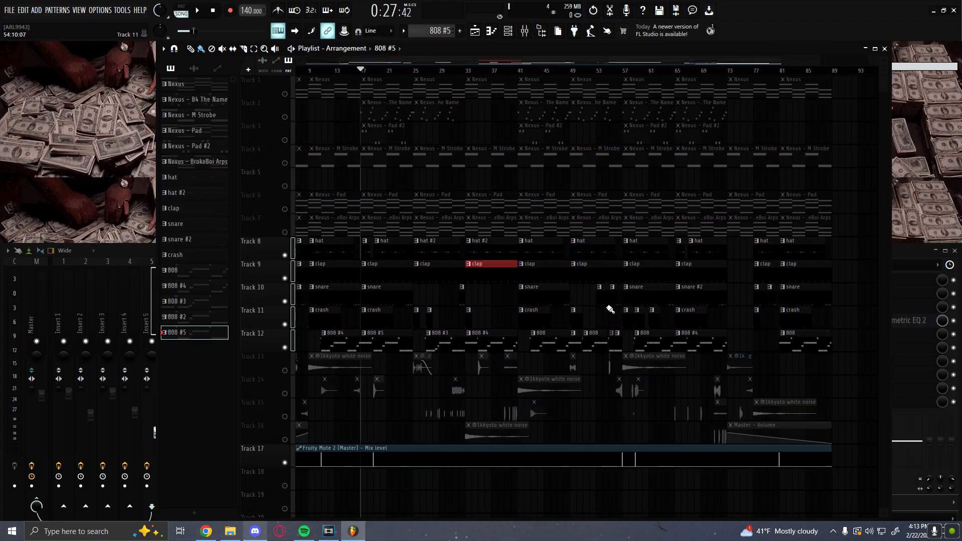
pyautogui.keyDown('ctrl'); pyautogui.click(610, 308); pyautogui.keyUp('ctrl')
pyautogui.scroll(4, 582, 316)
pyautogui.scroll(-1, 505, 299)
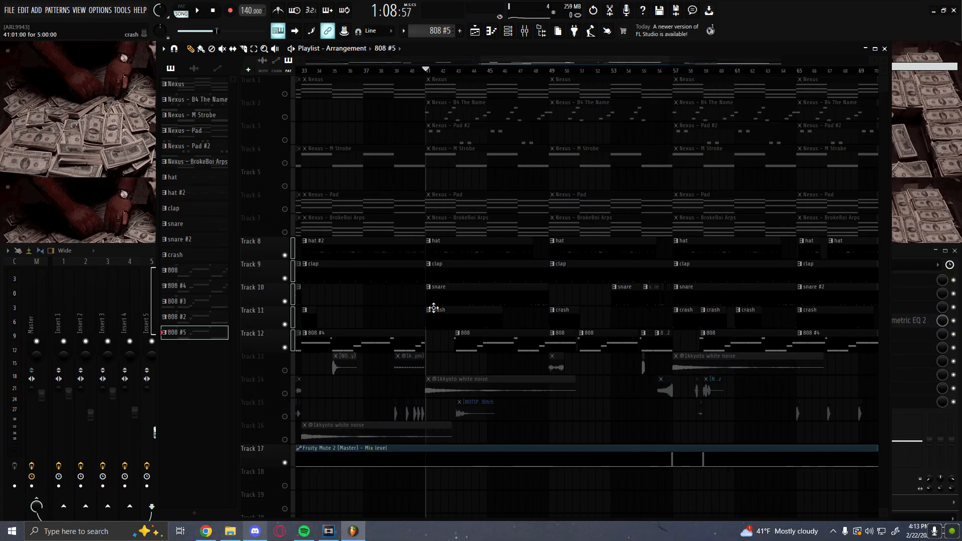
pyautogui.hscroll(-3, 493, 347)
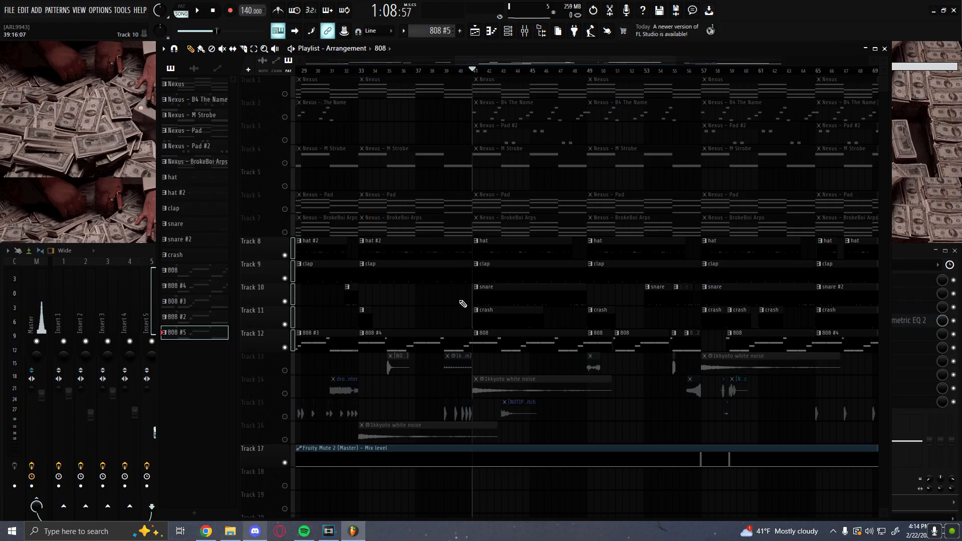
# Step: Select the hat clip at bar 41 and solo the hat track, Track 8
pyautogui.scroll(4, 479, 300)
pyautogui.keyDown('ctrl'); pyautogui.click(494, 299); pyautogui.keyUp('ctrl')
pyautogui.scroll(3, 519, 304)
pyautogui.keyDown('ctrl'); pyautogui.click(466, 249); pyautogui.keyUp('ctrl')
pyautogui.scroll(-3, 461, 298)
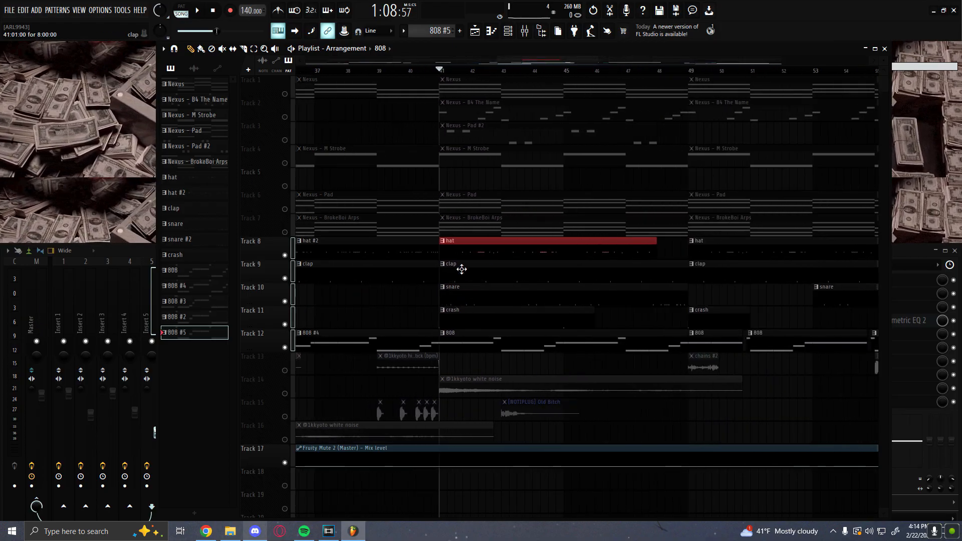
pyautogui.click(283, 256)
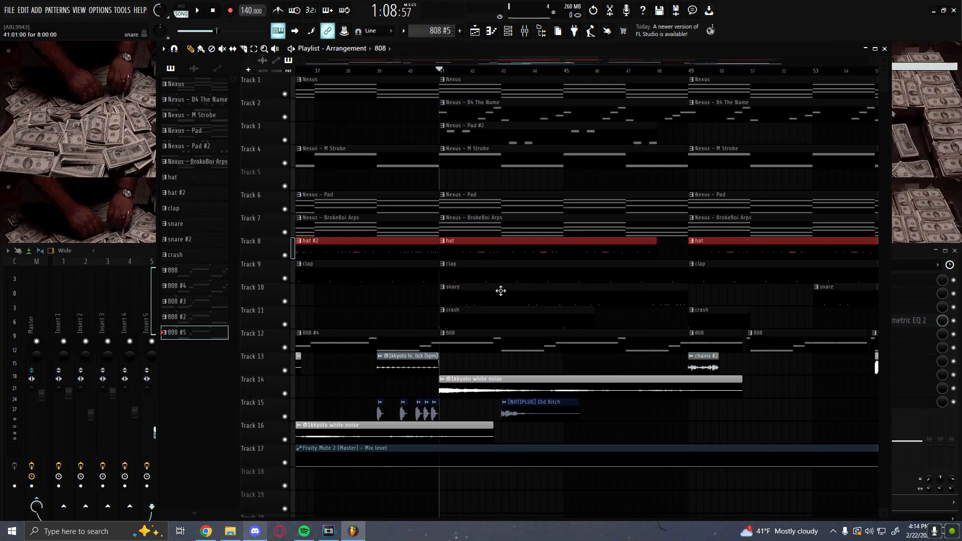
pyautogui.keyDown('ctrl'); pyautogui.click(285, 255); pyautogui.keyUp('ctrl')
# Step: Examine the hat pattern's notes in the piano roll, unmute Track 17, and play the hats
pyautogui.doubleClick(511, 260)
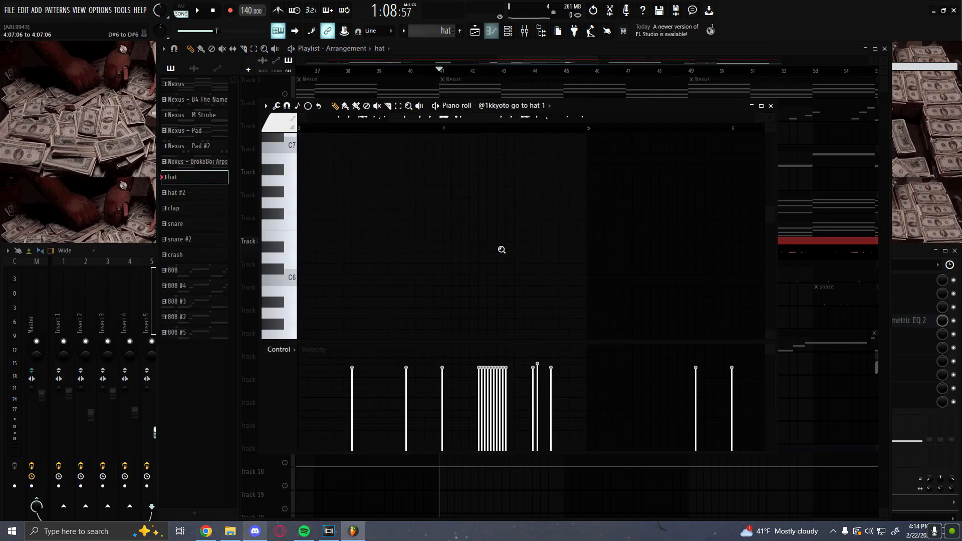
pyautogui.keyDown('ctrl'); pyautogui.click(862, 290); pyautogui.keyUp('ctrl')
pyautogui.click(286, 463)
pyautogui.doubleClick(480, 247)
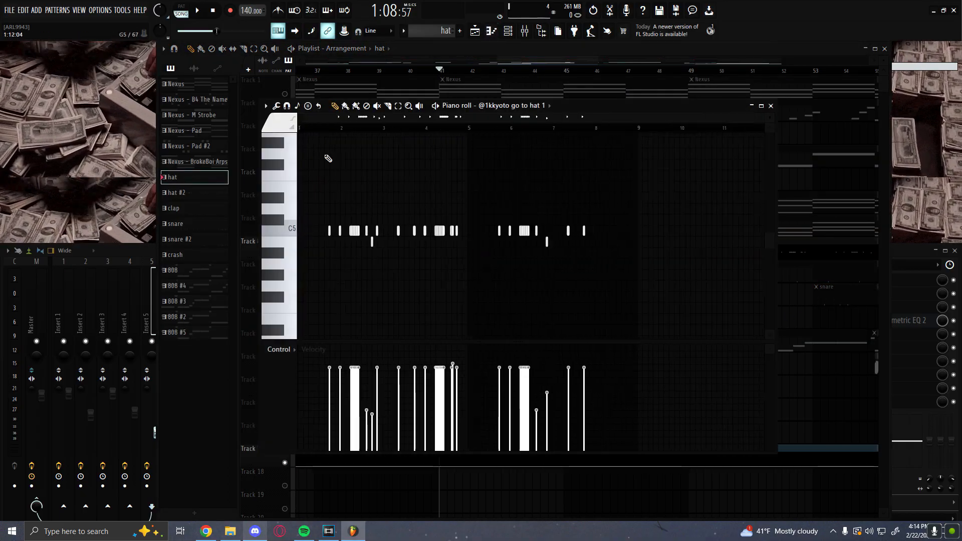
pyautogui.press('space')
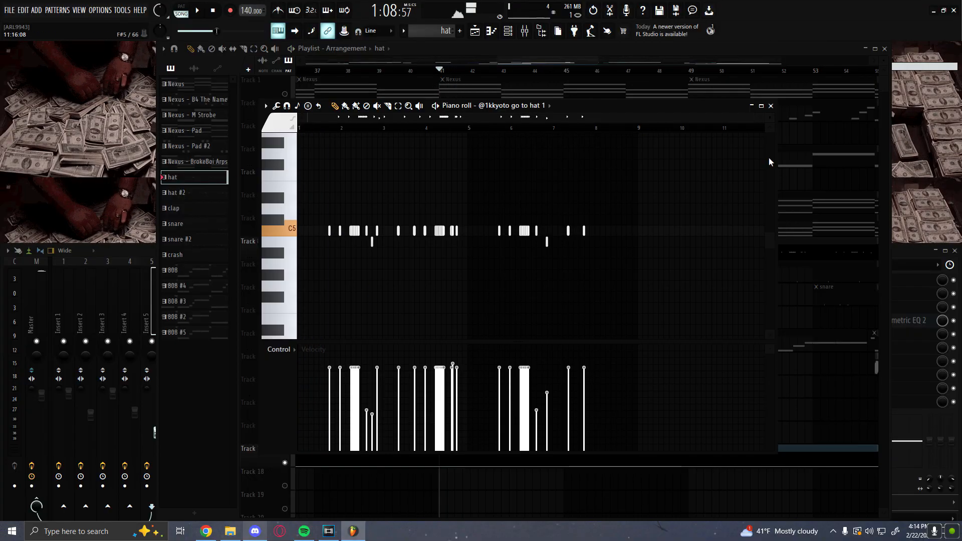
pyautogui.press('Escape')
# Step: Unmute the clap on Track 9, play it with the hats while viewing the hat notes, and close the piano roll
pyautogui.click(217, 256)
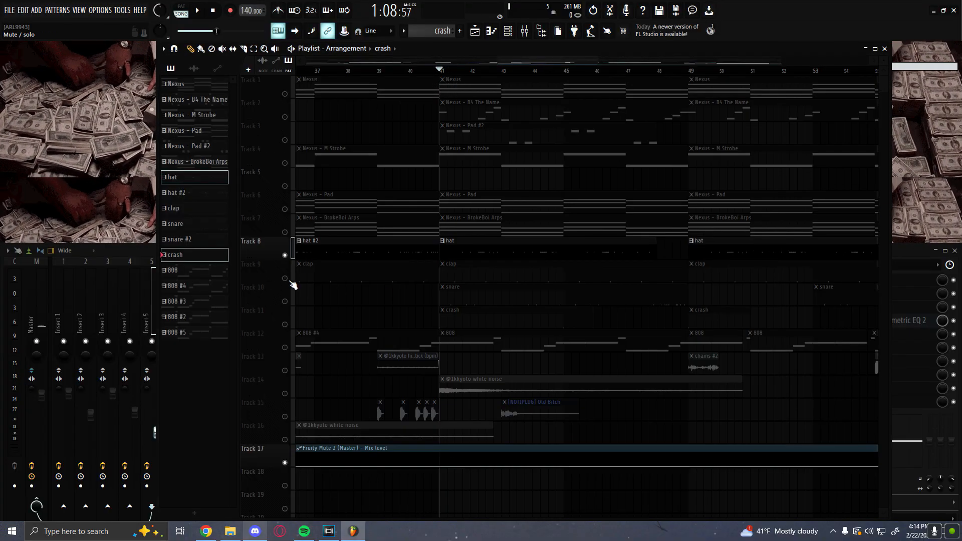
pyautogui.doubleClick(463, 259)
pyautogui.press('space')
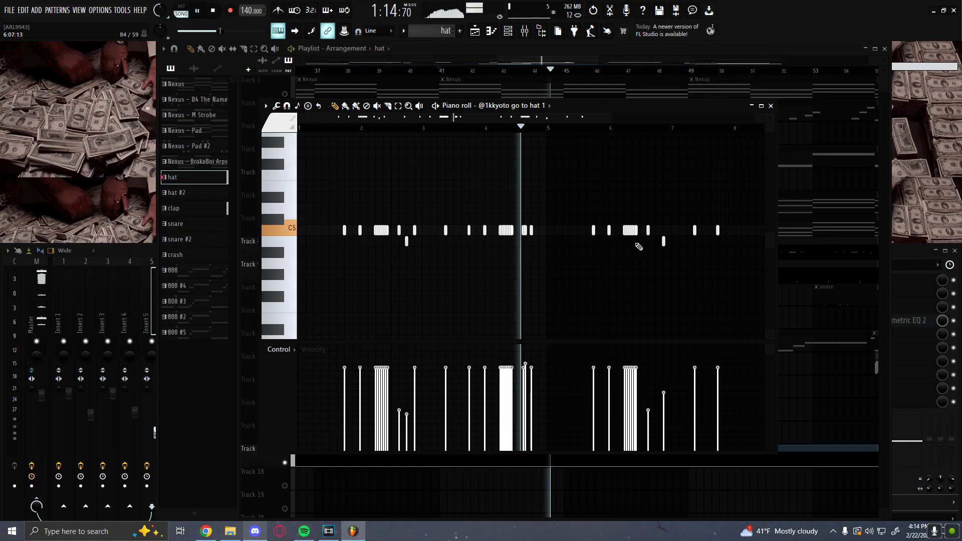
pyautogui.keyDown('ctrl'); pyautogui.scroll(-1, 587, 269); pyautogui.keyUp('ctrl')
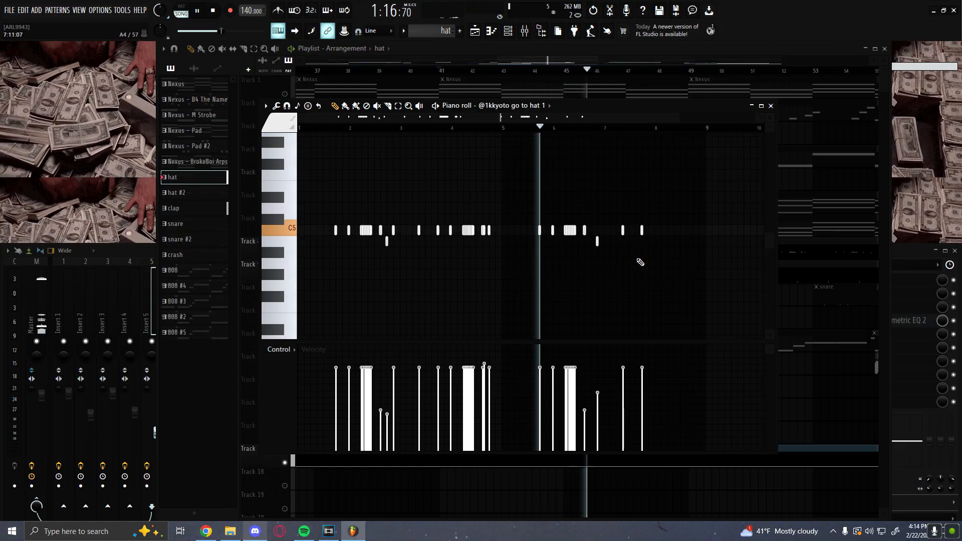
pyautogui.click(771, 106)
pyautogui.keyDown('ctrl'); pyautogui.scroll(-3, 620, 292); pyautogui.keyUp('ctrl')
pyautogui.press('space')
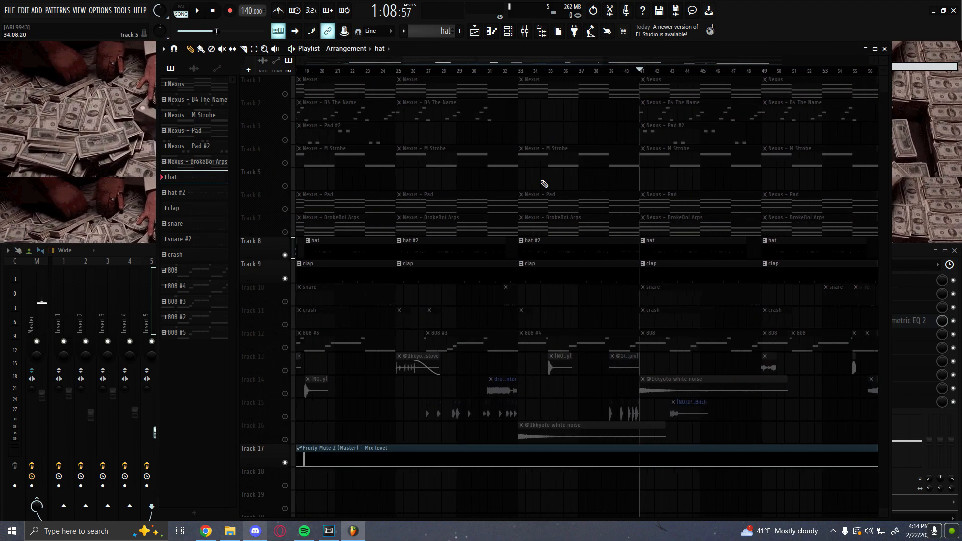
# Step: Play from bar 33 while examining the hat #2 notes in the piano roll, and close them
pyautogui.click(517, 75)
pyautogui.keyDown('ctrl'); pyautogui.scroll(3, 525, 237); pyautogui.keyUp('ctrl')
pyautogui.doubleClick(528, 240)
pyautogui.keyDown('ctrl'); pyautogui.scroll(-2, 533, 247); pyautogui.keyUp('ctrl')
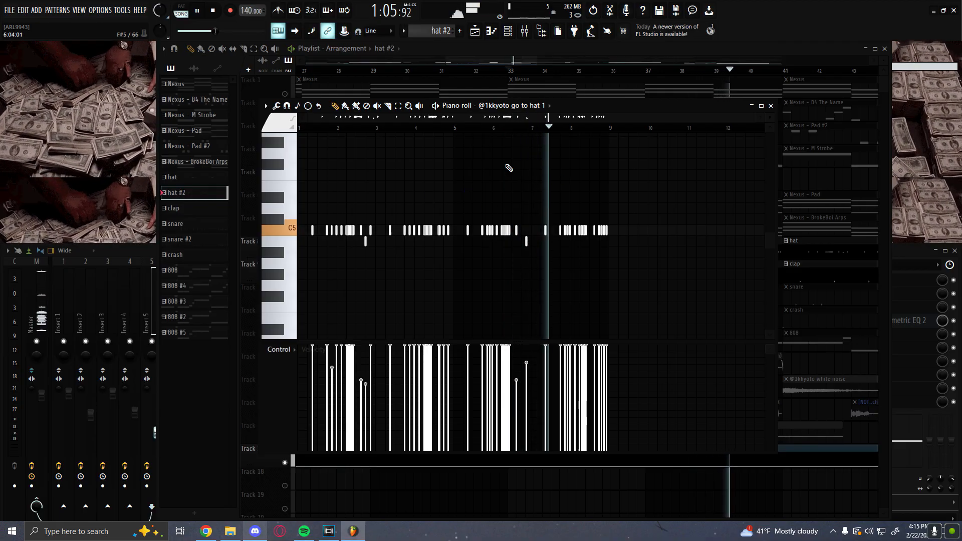
pyautogui.press('space')
pyautogui.click(771, 106)
# Step: Move the playhead to bar 17 and unmute the snare on Track 10
pyautogui.scroll(-6, 536, 292)
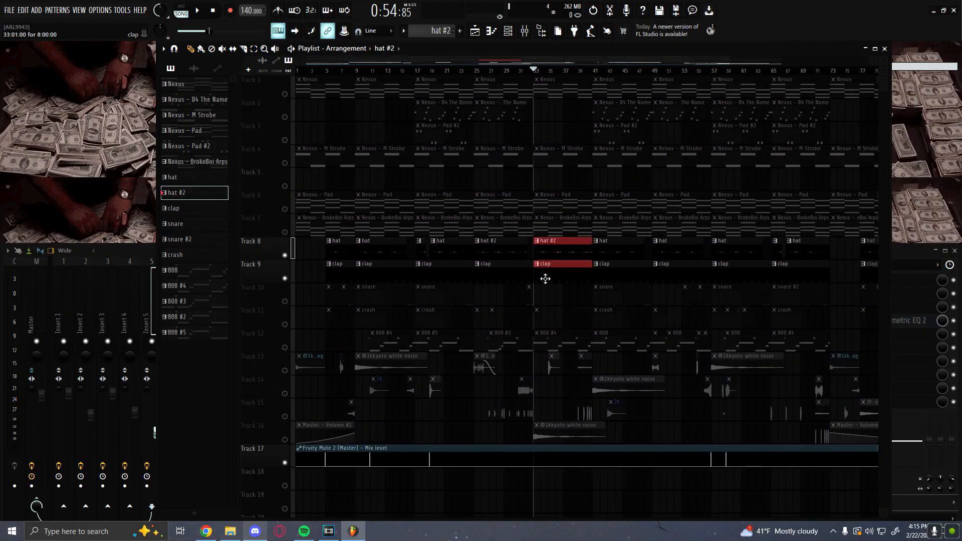
pyautogui.scroll(3, 542, 298)
pyautogui.moveTo(607, 239); pyautogui.dragTo(587, 281)
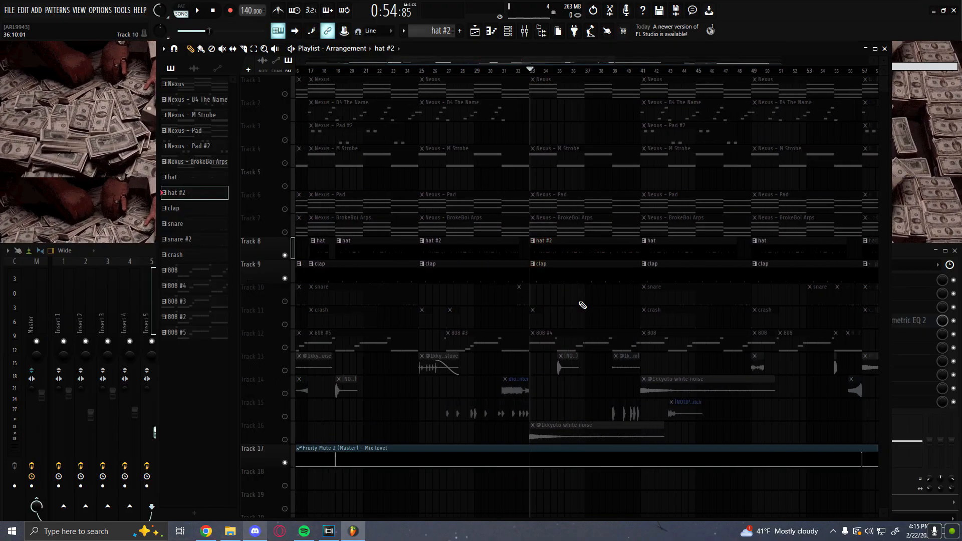
pyautogui.scroll(3, 583, 305)
pyautogui.scroll(-4, 576, 294)
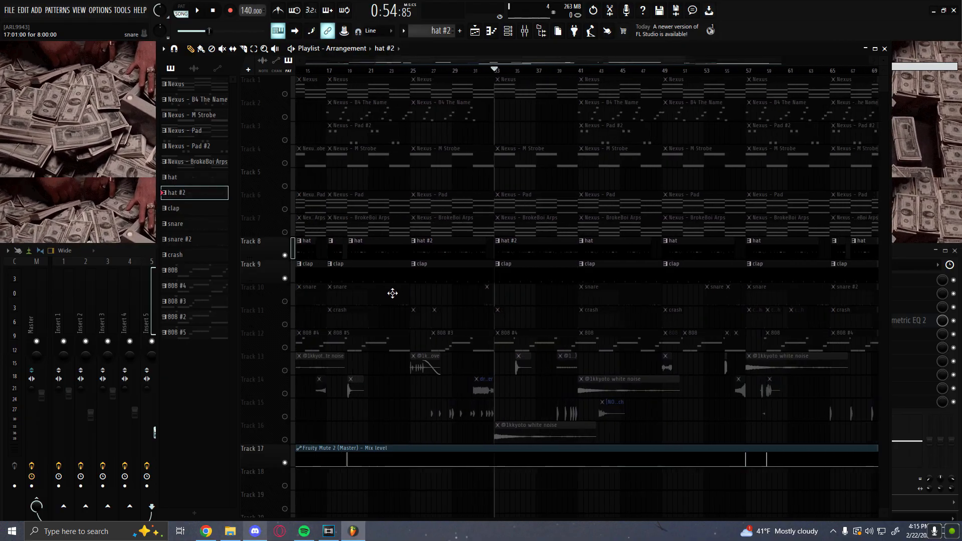
pyautogui.scroll(3, 380, 286)
pyautogui.scroll(2, 388, 277)
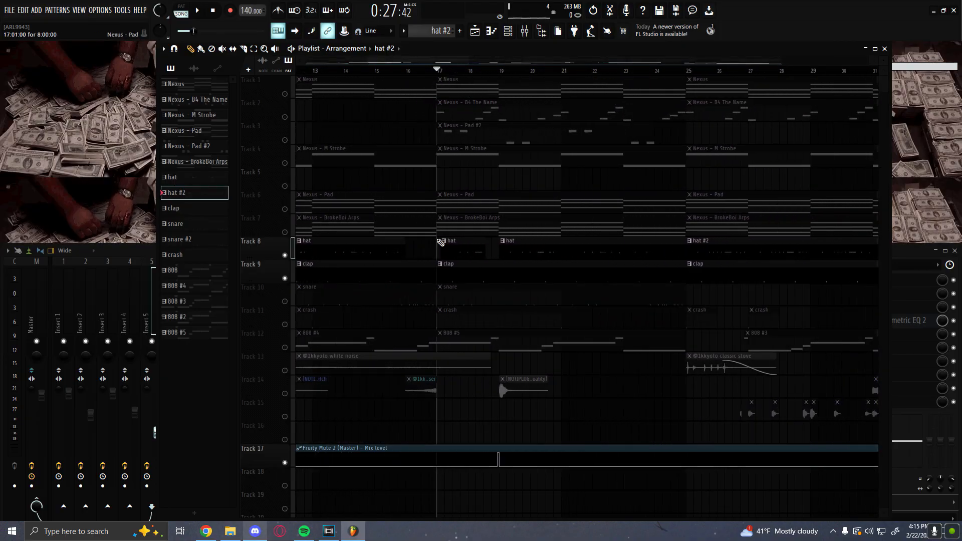
pyautogui.scroll(2, 401, 221)
pyautogui.scroll(2, 548, 307)
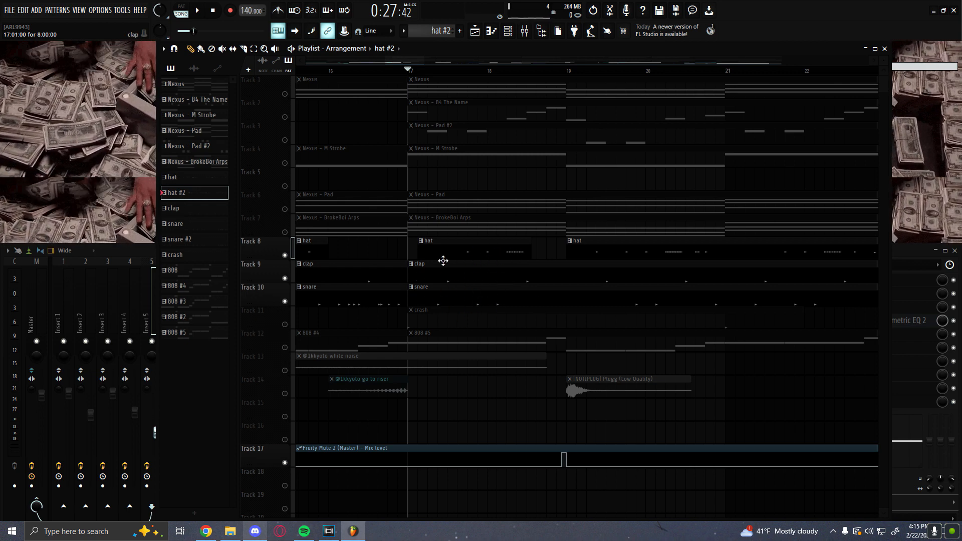
pyautogui.scroll(-3, 471, 291)
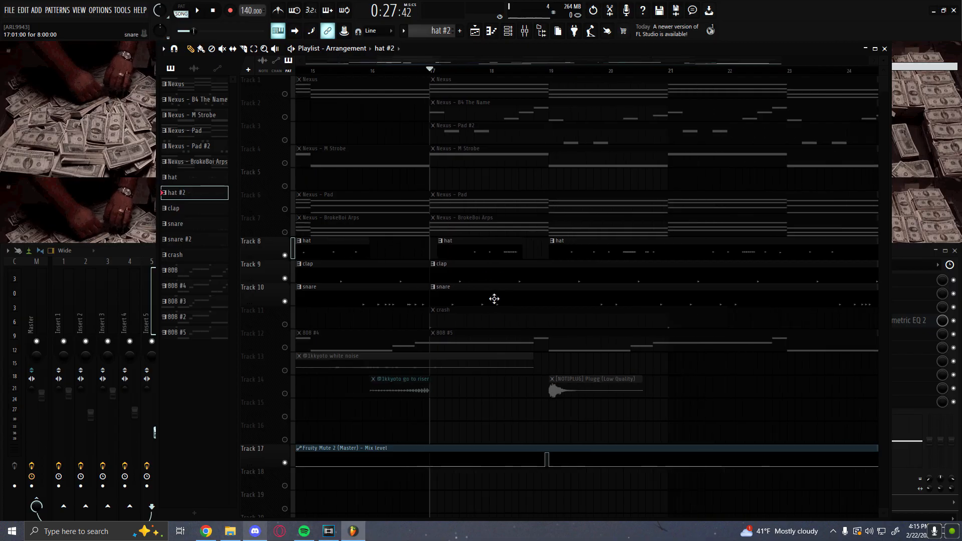
# Step: Play the snare pattern on Track 10, and examine its notes in the piano roll
pyautogui.doubleClick(509, 293)
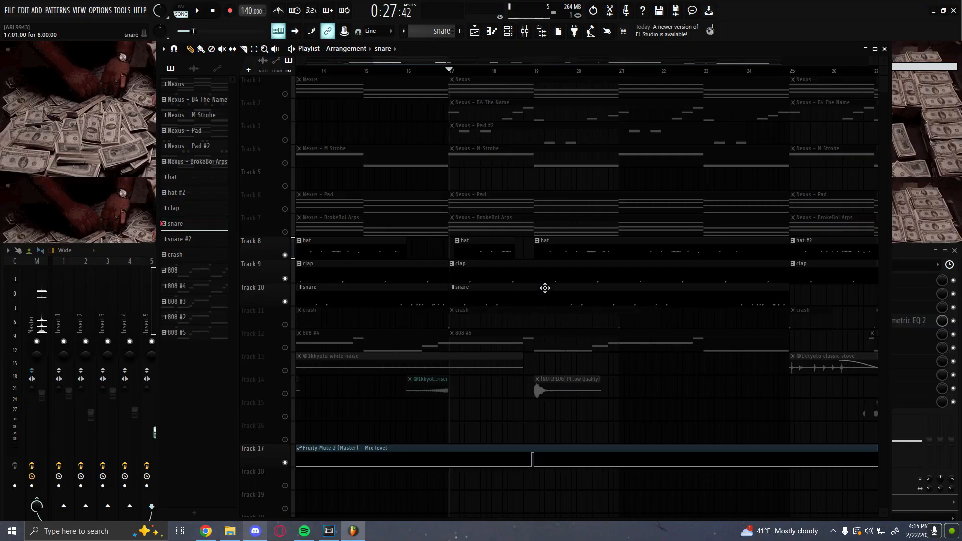
pyautogui.scroll(-2, 507, 312)
pyautogui.scroll(2, 501, 313)
# Step: Solo the crash on Track 11, play it from bar 17, and unmute Track 17
pyautogui.keyDown('ctrl'); pyautogui.click(289, 324); pyautogui.keyUp('ctrl')
pyautogui.press('space')
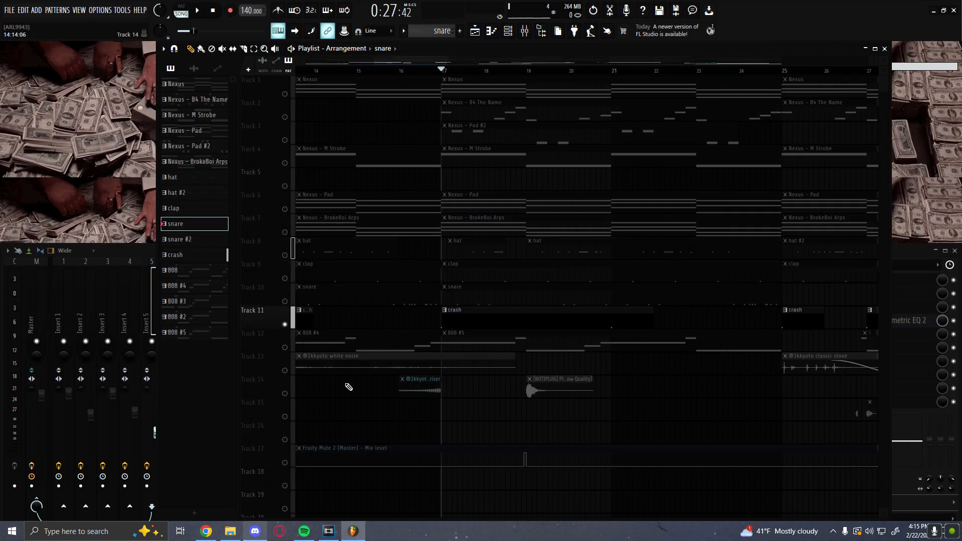
pyautogui.click(285, 462)
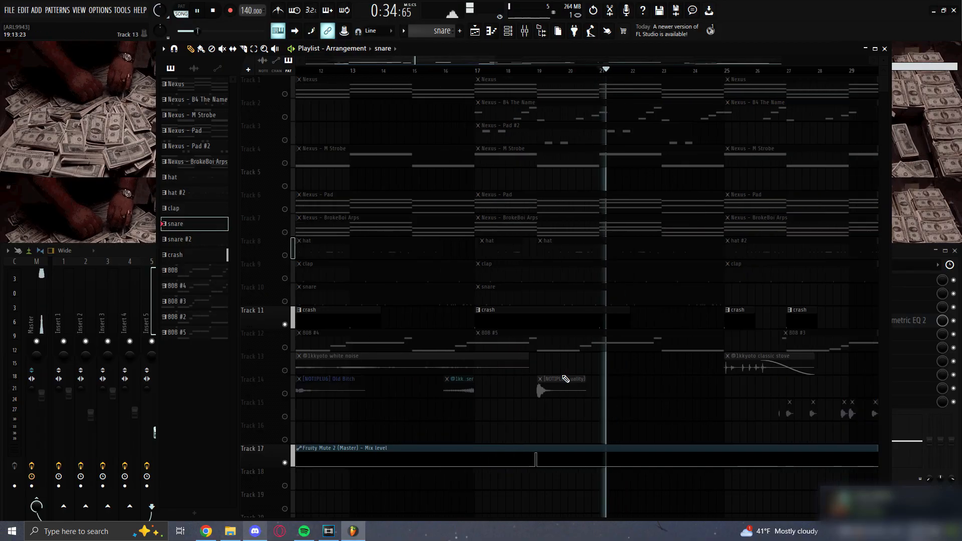
pyautogui.scroll(-4, 621, 386)
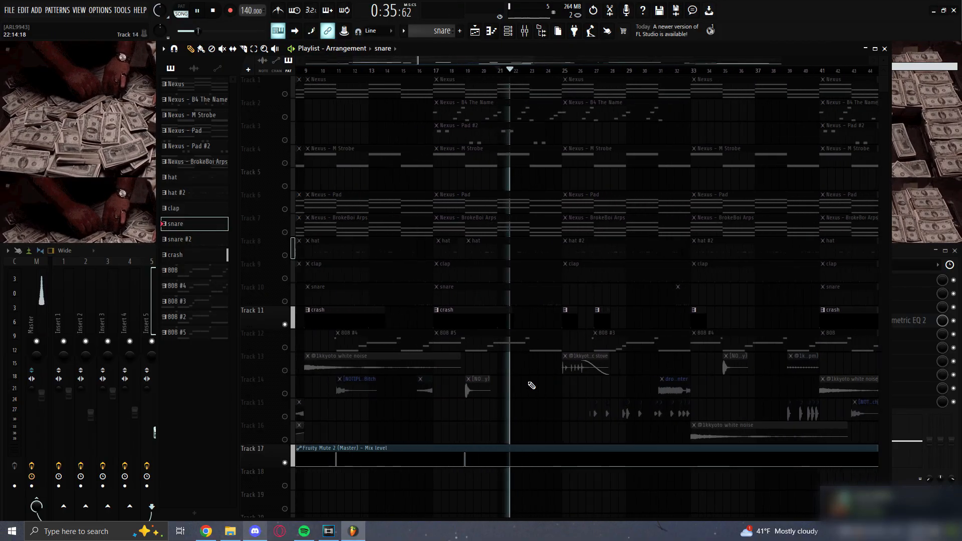
# Step: Solo the 808s on Track 12
pyautogui.scroll(4, 431, 352)
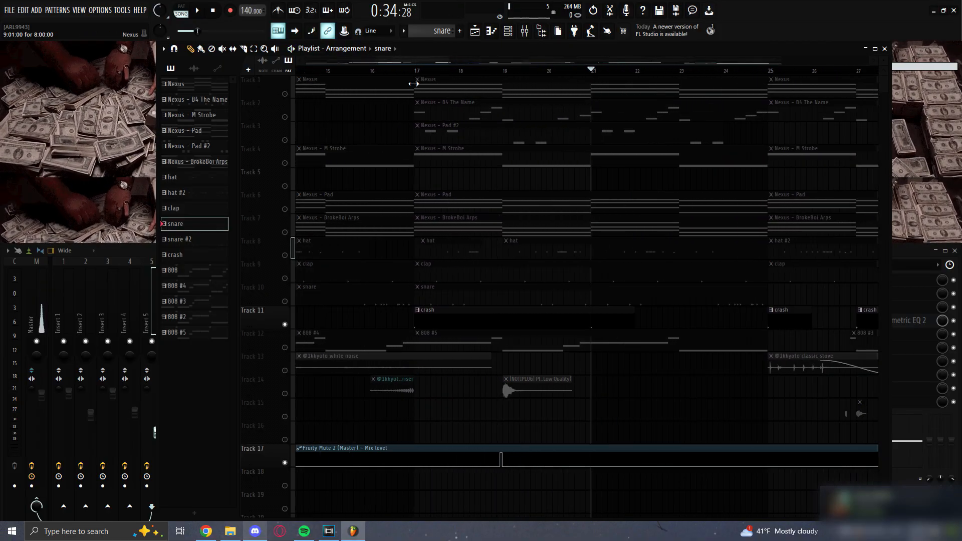
pyautogui.scroll(-5, 490, 301)
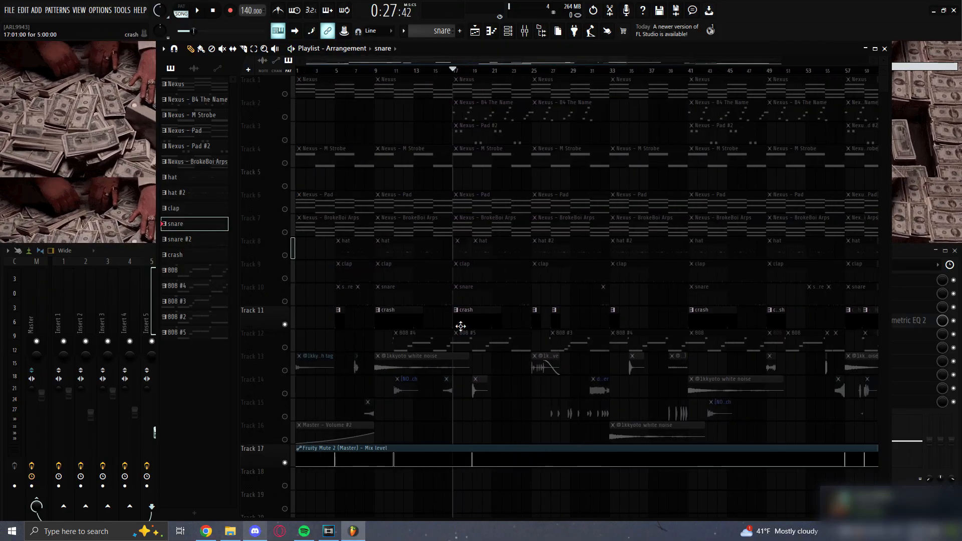
pyautogui.scroll(2, 460, 349)
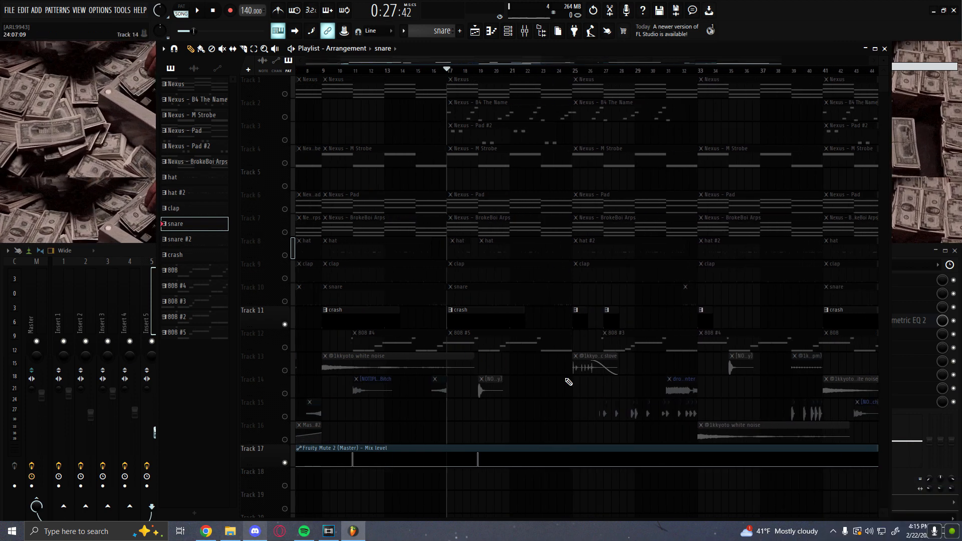
pyautogui.rightClick(285, 348)
# Step: Play 808 #5 from bar 17 while examining its notes in the piano roll, and close them
pyautogui.doubleClick(462, 343)
pyautogui.moveTo(419, 154); pyautogui.dragTo(360, 228)
pyautogui.keyDown('ctrl'); pyautogui.click(365, 236); pyautogui.keyUp('ctrl')
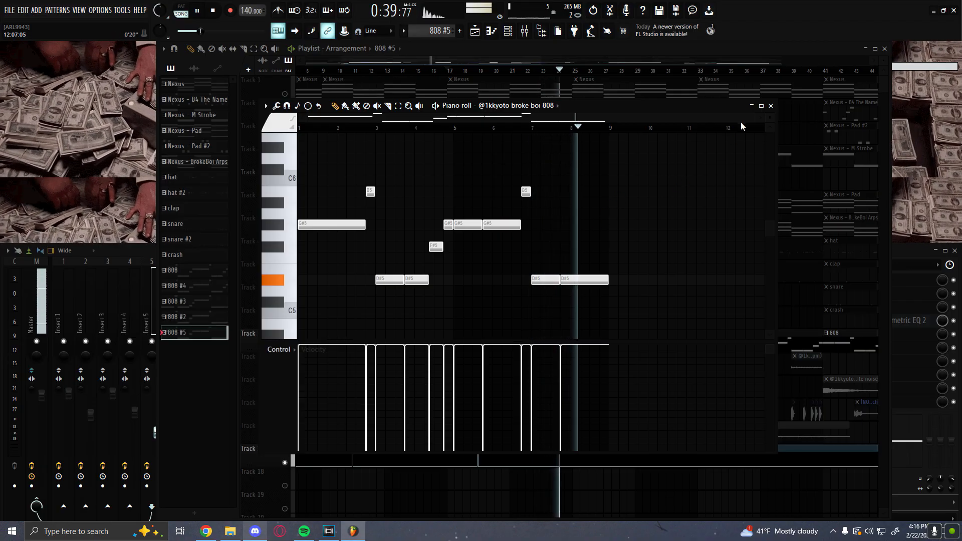
pyautogui.press('space')
pyautogui.click(771, 106)
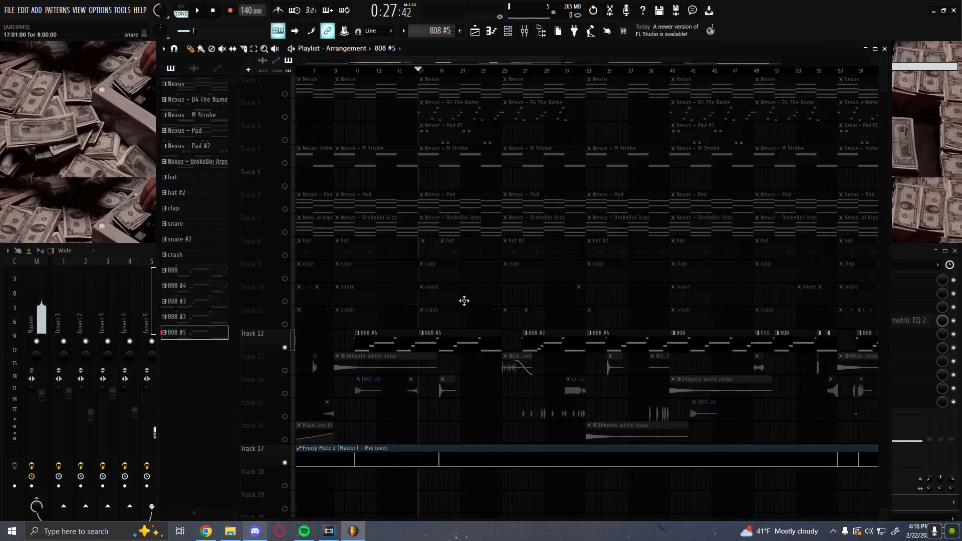
# Step: Examine the Fruity Mute 2 automation clip on Track 17, and view the Fruity Mute 2 plugin on the Master before closing it
pyautogui.scroll(3, 391, 391)
pyautogui.scroll(-3, 369, 389)
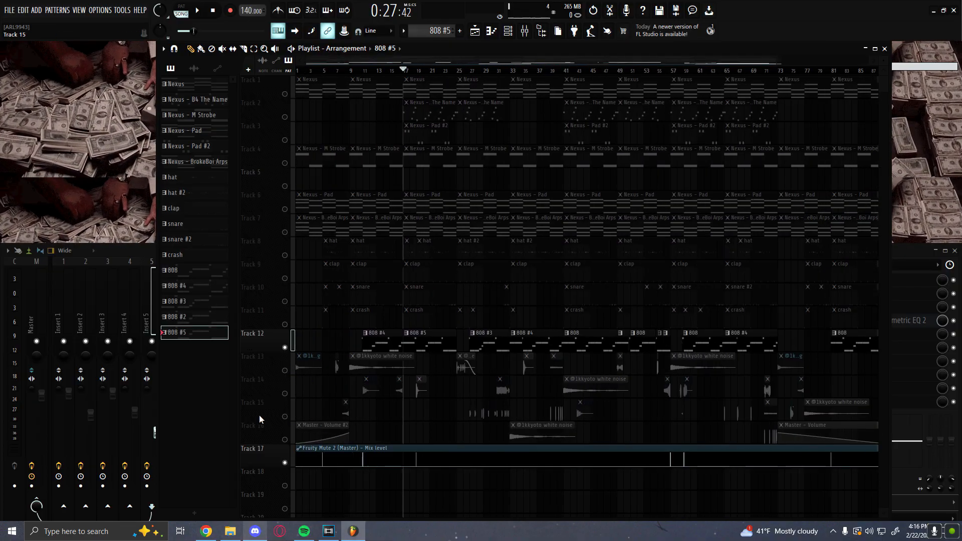
pyautogui.scroll(8, 289, 422)
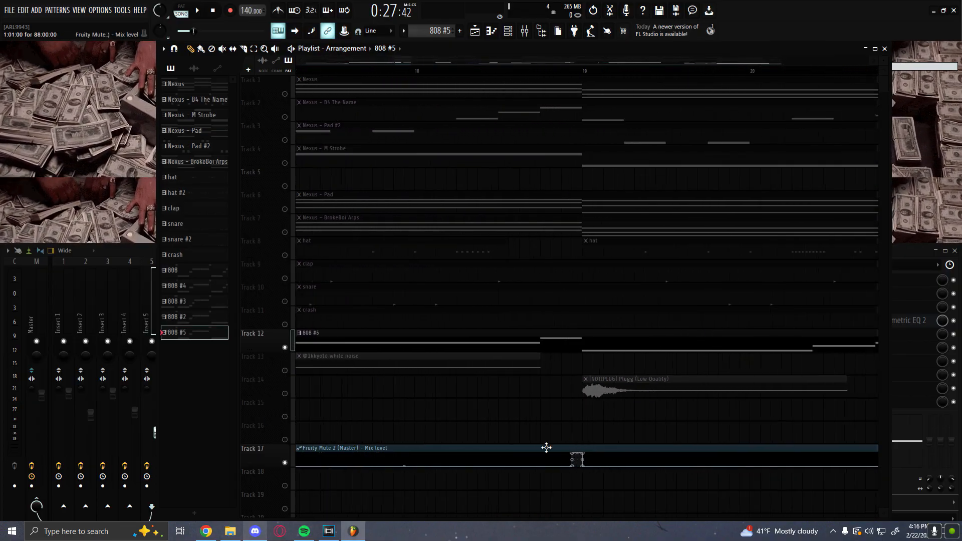
pyautogui.scroll(-3, 532, 423)
pyautogui.click(32, 325)
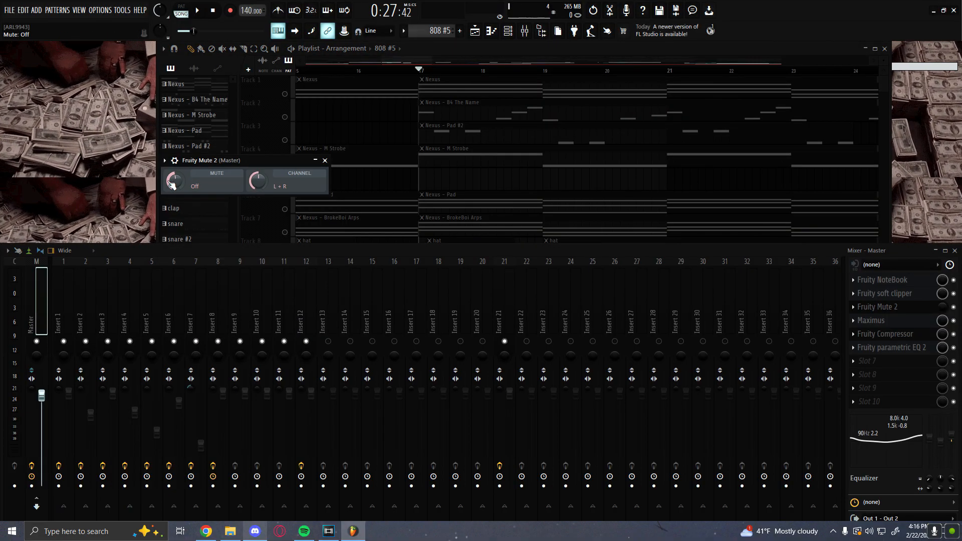
pyautogui.moveTo(192, 169); pyautogui.dragTo(332, 182)
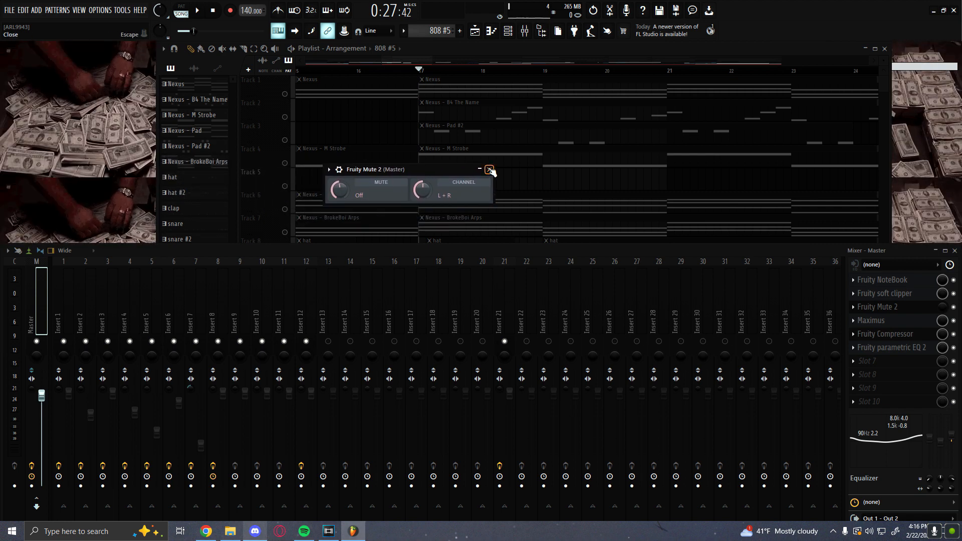
pyautogui.click(490, 171)
# Step: Examine the short mute section in the Track 17 automation just before bar 19
pyautogui.scroll(9, 481, 361)
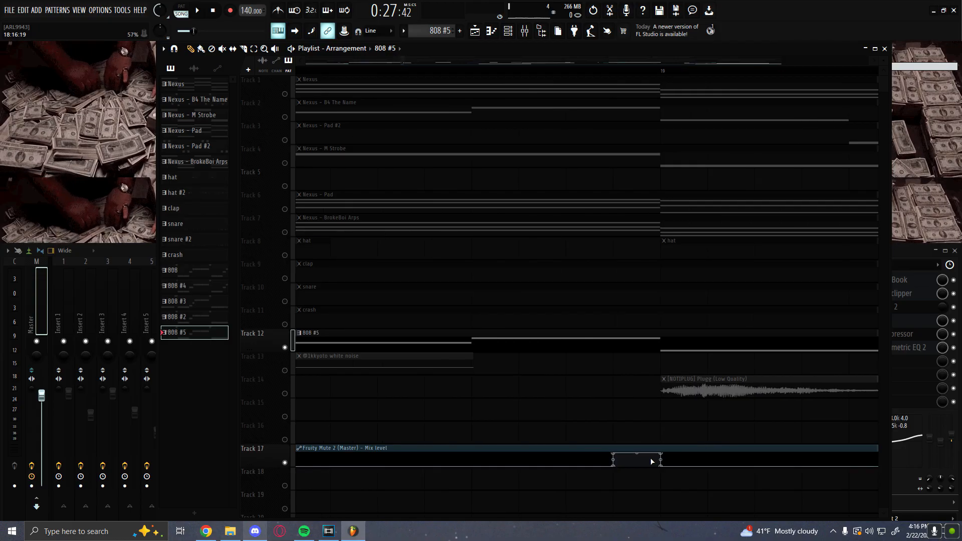
pyautogui.scroll(3, 652, 460)
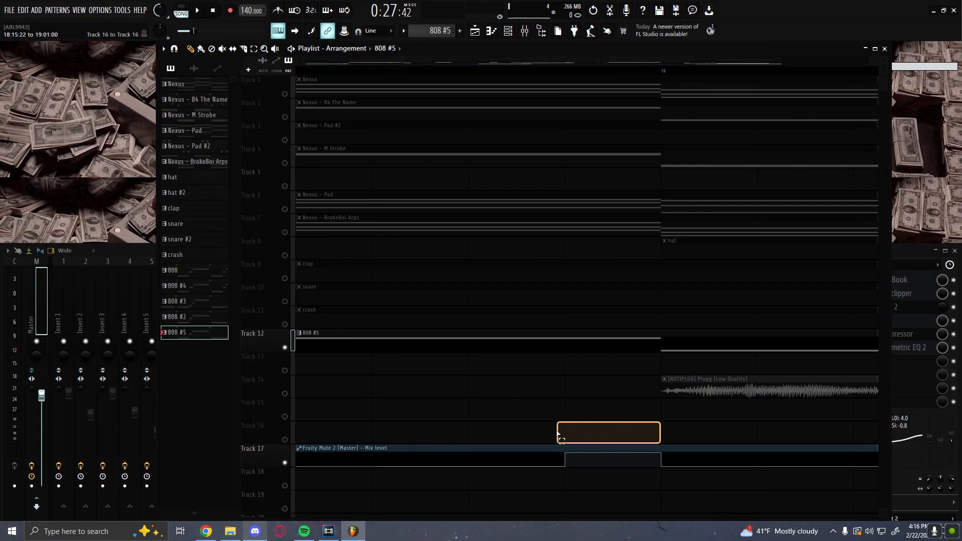
pyautogui.scroll(-10, 569, 436)
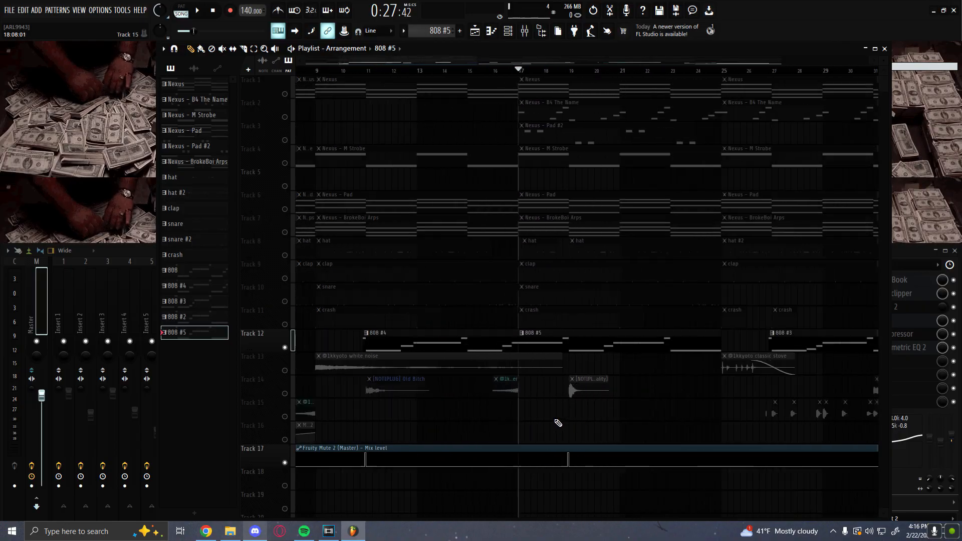
pyautogui.scroll(4, 409, 394)
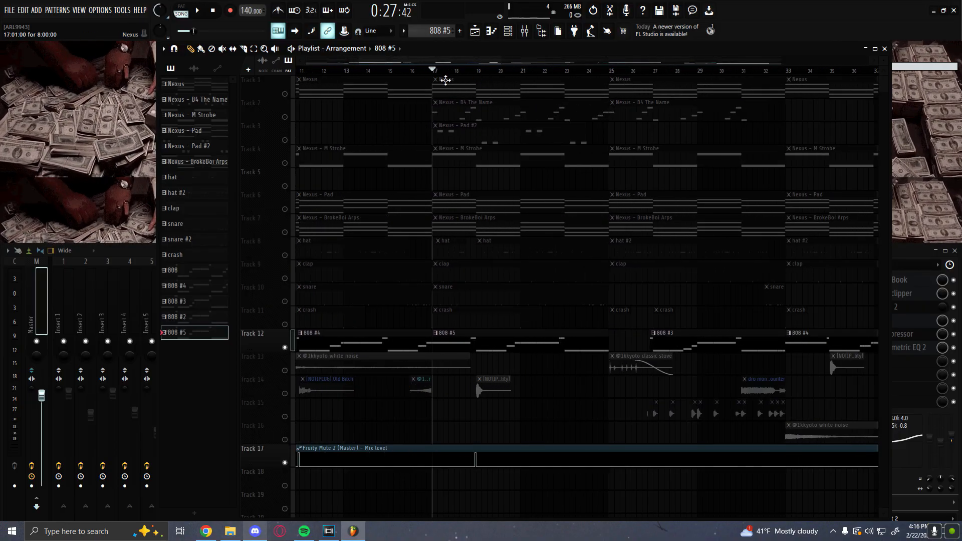
pyautogui.scroll(-5, 369, 321)
pyautogui.scroll(3, 365, 291)
pyautogui.scroll(-2, 357, 201)
# Step: Move the playhead to the start of the song and bring Tracks 1 to 17 back on
pyautogui.moveTo(311, 71); pyautogui.dragTo(293, 75)
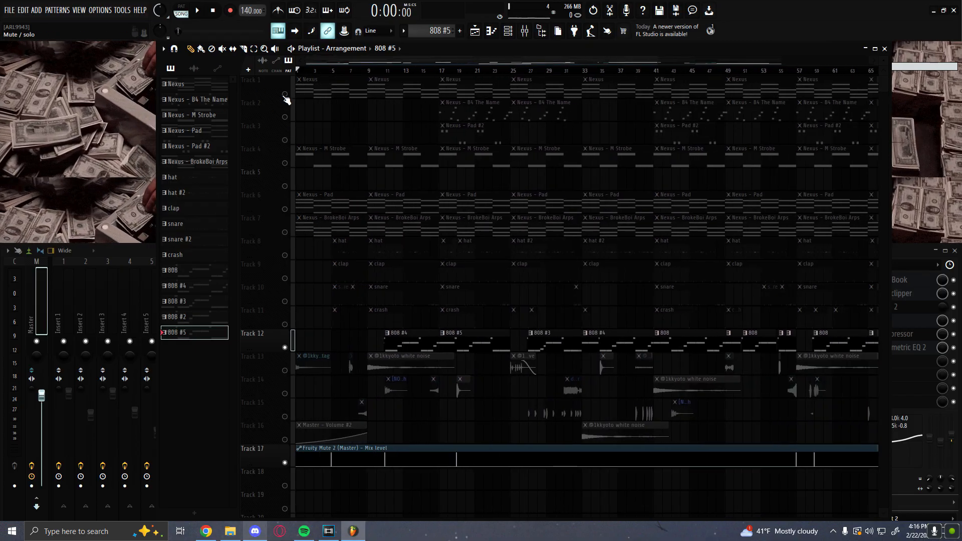
pyautogui.click(286, 440)
pyautogui.scroll(4, 344, 178)
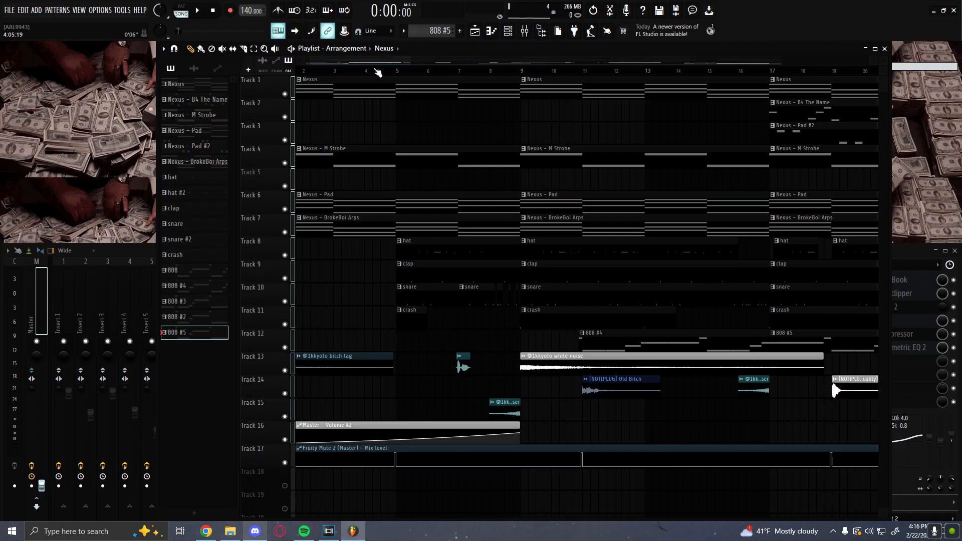
# Step: Play the full mix through the mute just before bar 11, with the Track 17 automation clip selected, and stop
pyautogui.click(524, 72)
pyautogui.press('space')
pyautogui.scroll(3, 578, 426)
pyautogui.scroll(4, 595, 463)
pyautogui.keyDown('ctrl'); pyautogui.click(580, 459); pyautogui.keyUp('ctrl')
pyautogui.scroll(-1, 565, 468)
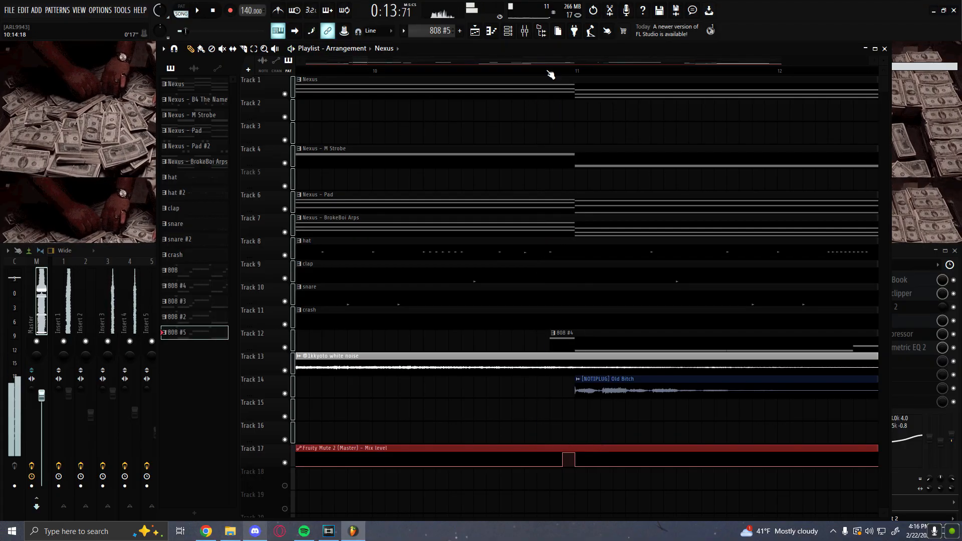
pyautogui.scroll(2, 571, 441)
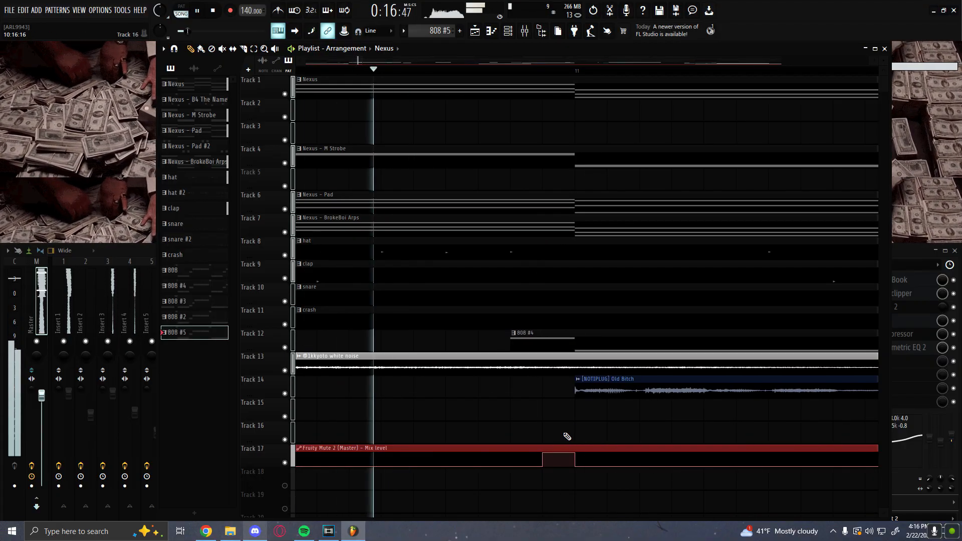
pyautogui.scroll(-5, 559, 439)
pyautogui.press('space')
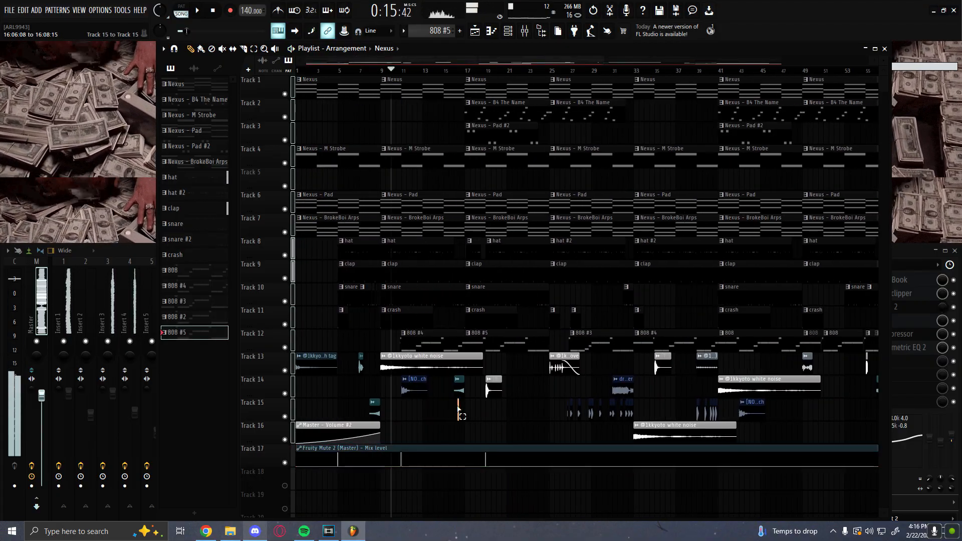
# Step: Open Fruity Mute 2 on the Master, play briefly, and show the automation clip option for its mix level
pyautogui.scroll(-2, 451, 408)
pyautogui.scroll(3, 391, 436)
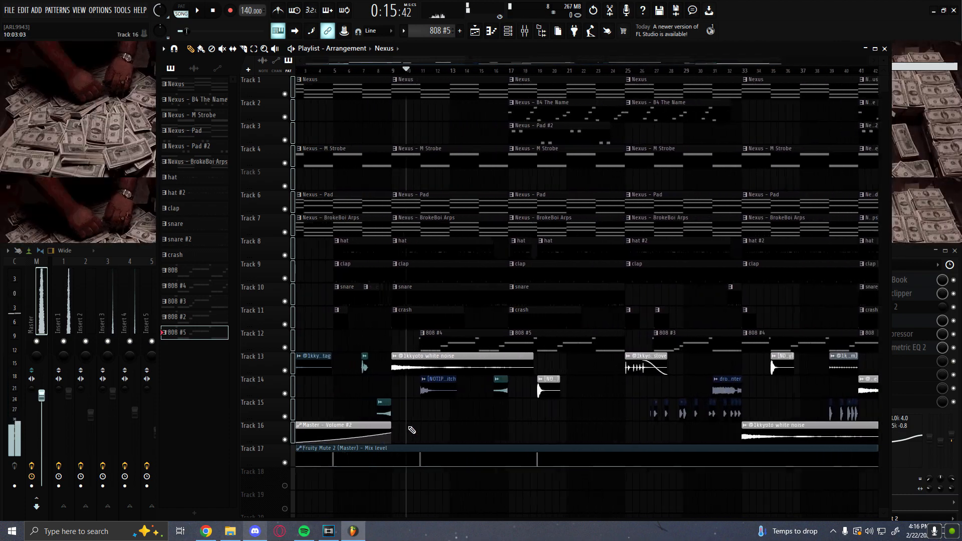
pyautogui.click(41, 319)
pyautogui.click(893, 308)
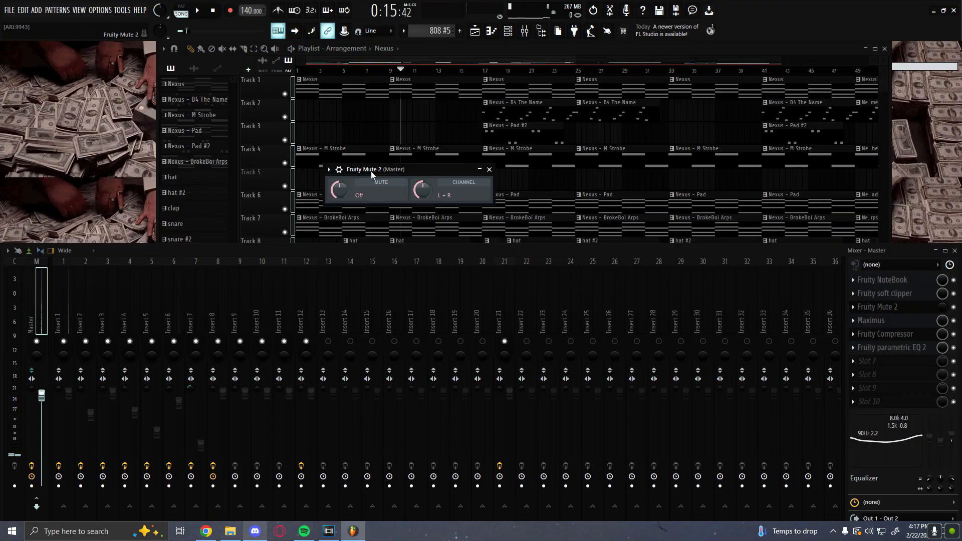
pyautogui.moveTo(371, 170); pyautogui.dragTo(356, 178)
pyautogui.press('space')
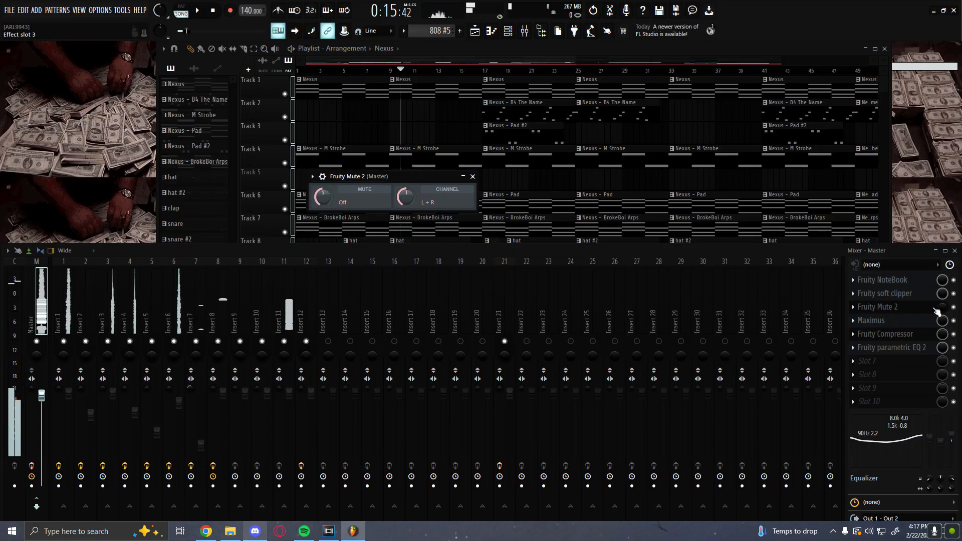
pyautogui.rightClick(943, 308)
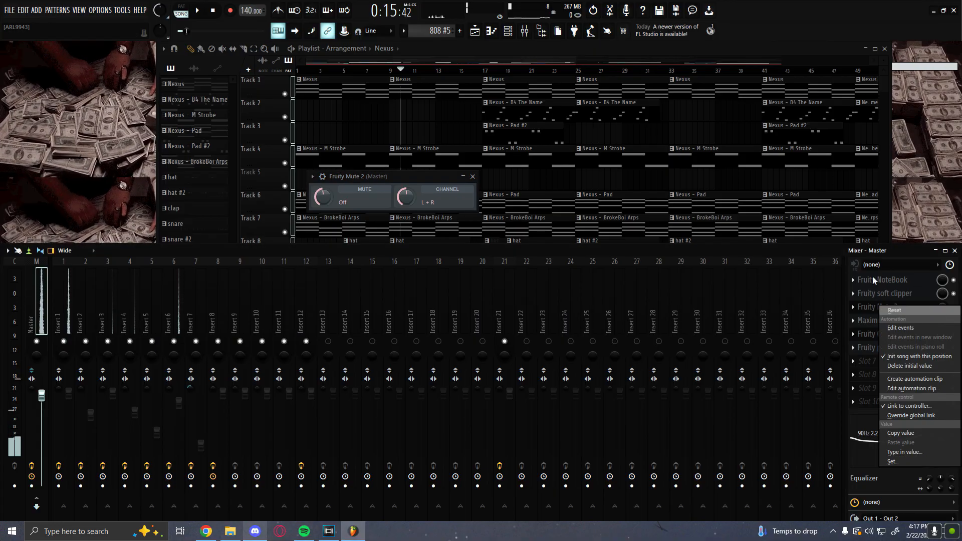
pyautogui.click(915, 379)
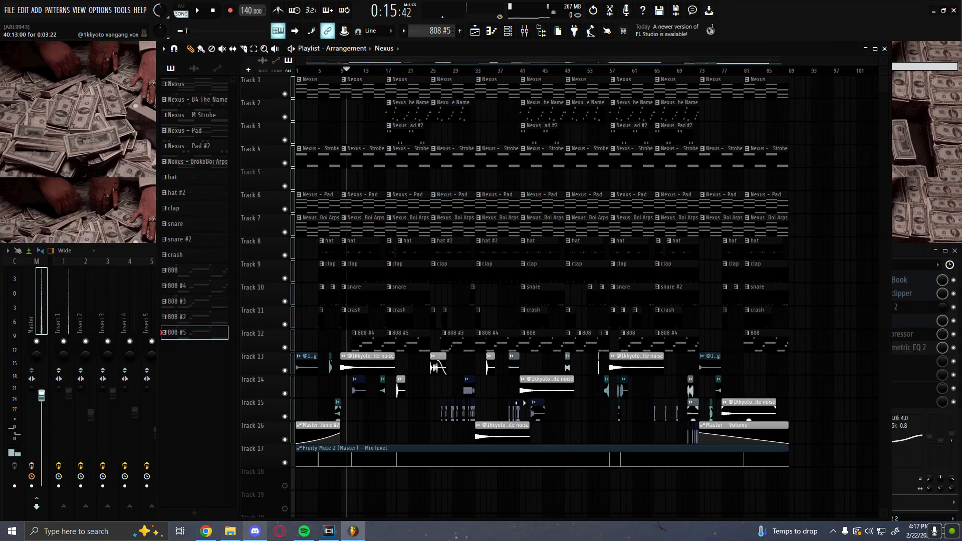
# Step: Examine the xangang vox chops on Track 15, select the one just before bar 27, and place the playhead midway through bar 26
pyautogui.scroll(10, 595, 410)
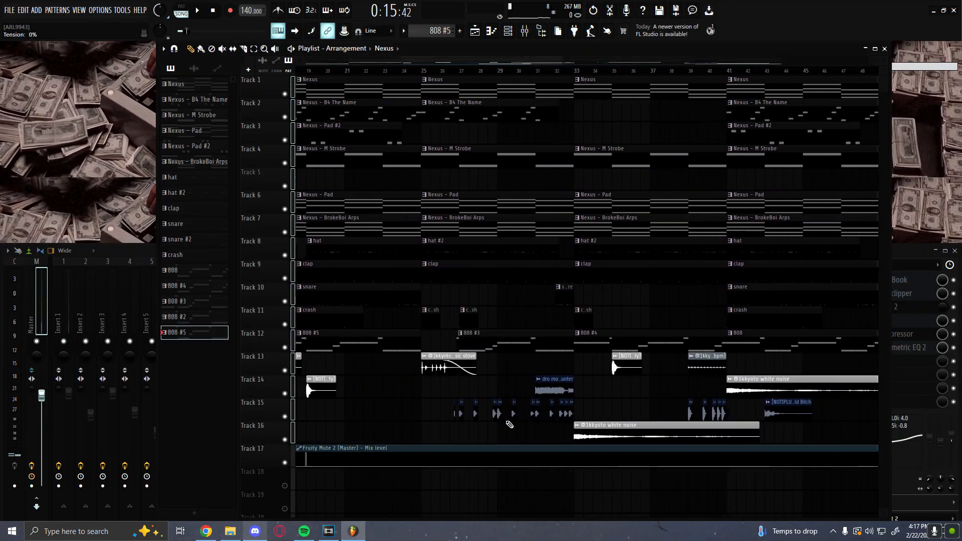
pyautogui.scroll(10, 595, 411)
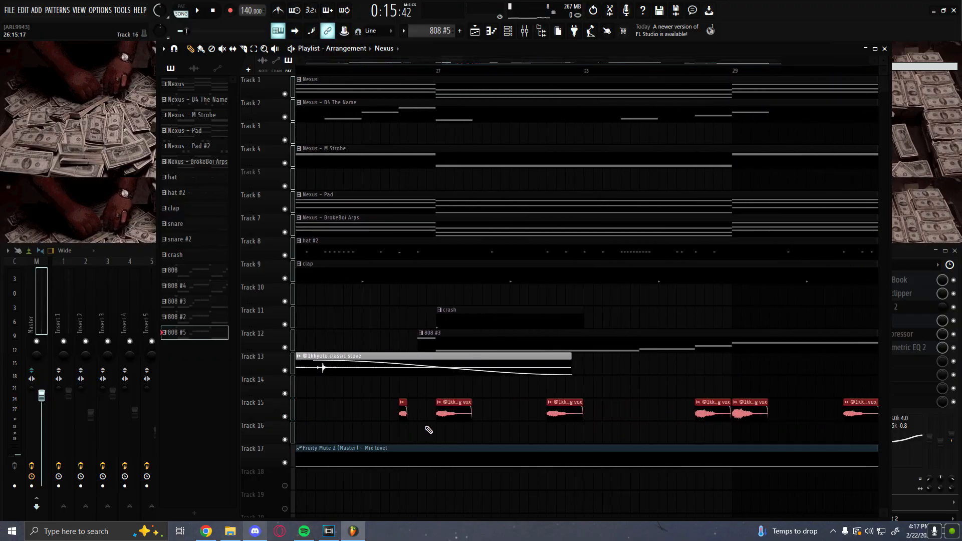
pyautogui.scroll(-8, 378, 415)
pyautogui.keyDown('ctrl'); pyautogui.click(355, 402); pyautogui.keyUp('ctrl')
pyautogui.scroll(8, 419, 419)
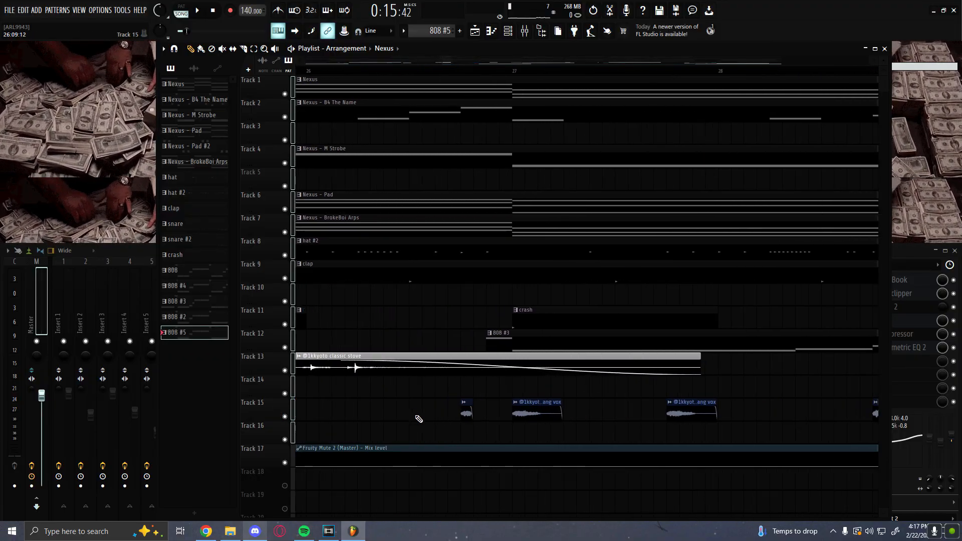
pyautogui.keyDown('ctrl'); pyautogui.click(521, 404); pyautogui.keyUp('ctrl')
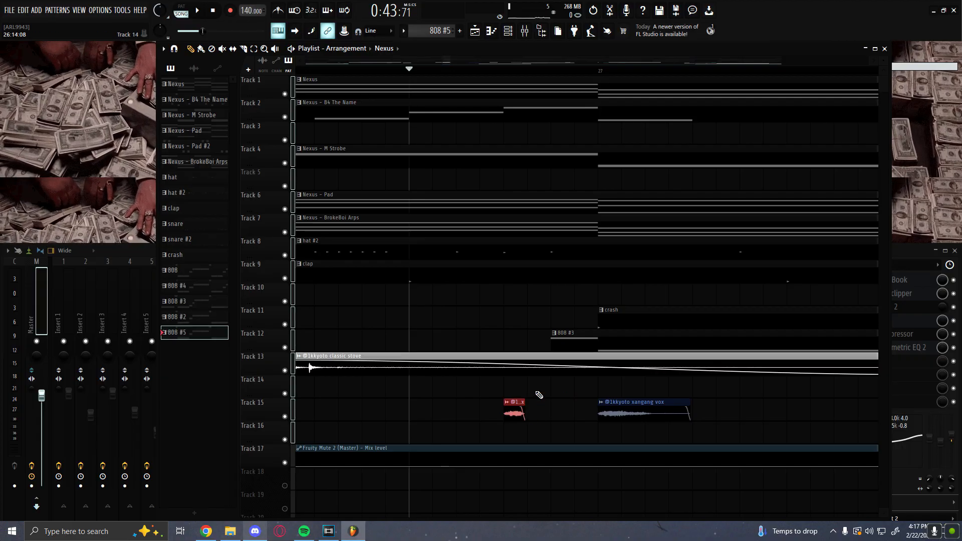
pyautogui.scroll(4, 529, 436)
pyautogui.keyDown('ctrl'); pyautogui.click(507, 412); pyautogui.keyUp('ctrl')
pyautogui.scroll(-3, 519, 435)
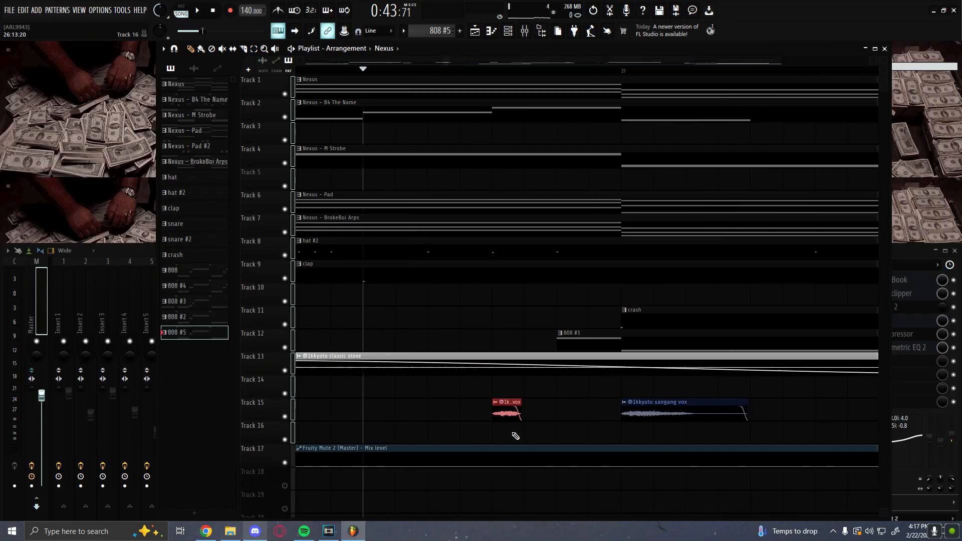
# Step: Play the full mix from bar 26 while following the vox chops and money counter up to bar 33, and stop
pyautogui.press('space')
pyautogui.scroll(-2, 554, 434)
pyautogui.scroll(-6, 592, 433)
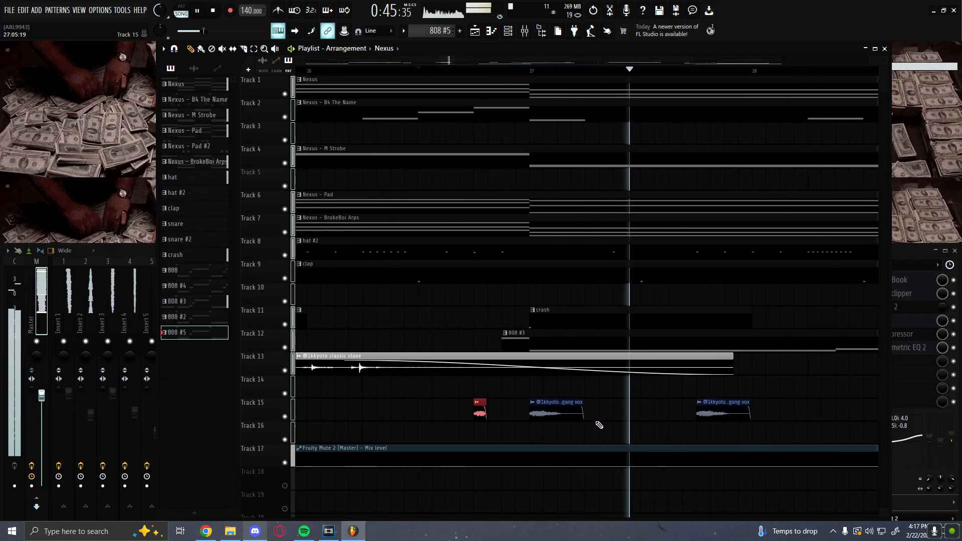
pyautogui.scroll(-5, 728, 440)
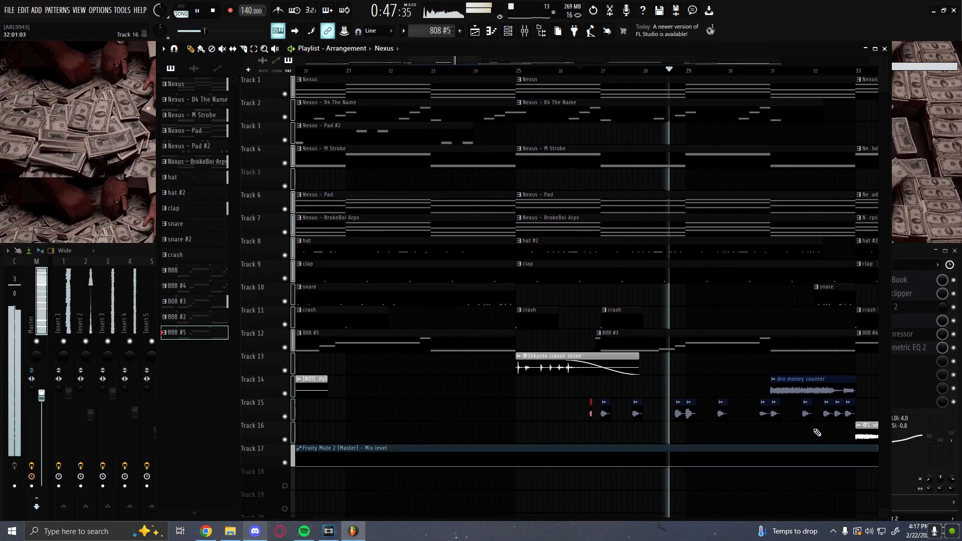
pyautogui.scroll(9, 853, 430)
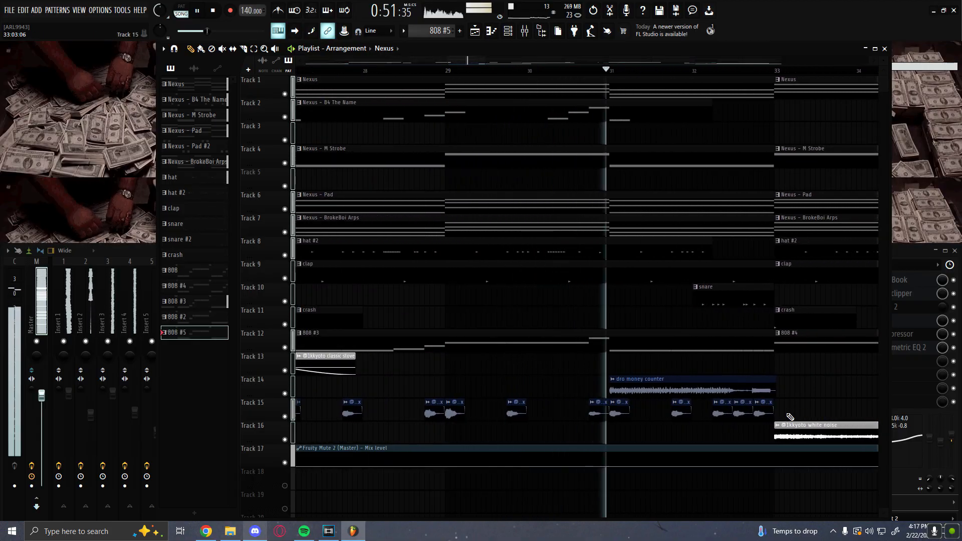
pyautogui.scroll(-5, 807, 411)
pyautogui.scroll(-5, 782, 408)
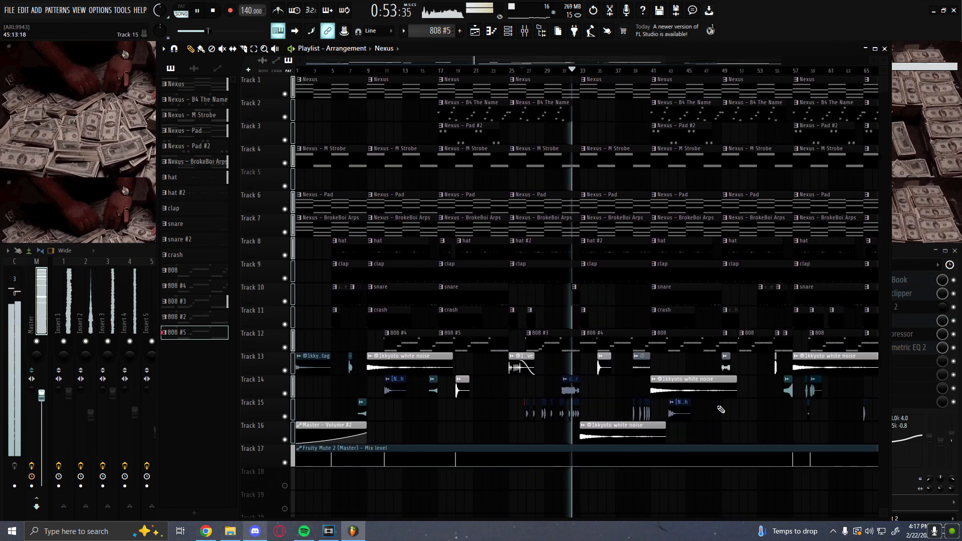
pyautogui.scroll(4, 561, 417)
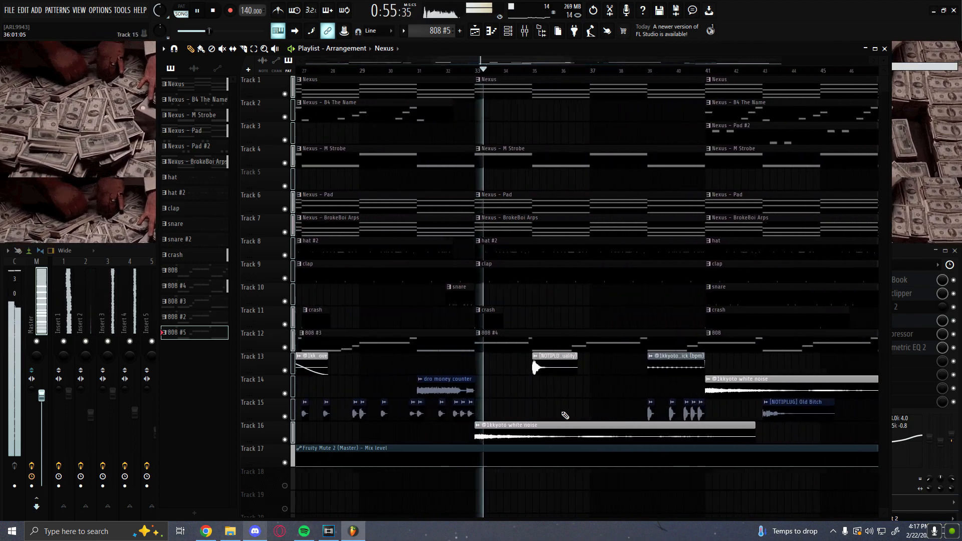
pyautogui.scroll(-8, 576, 416)
pyautogui.press('space')
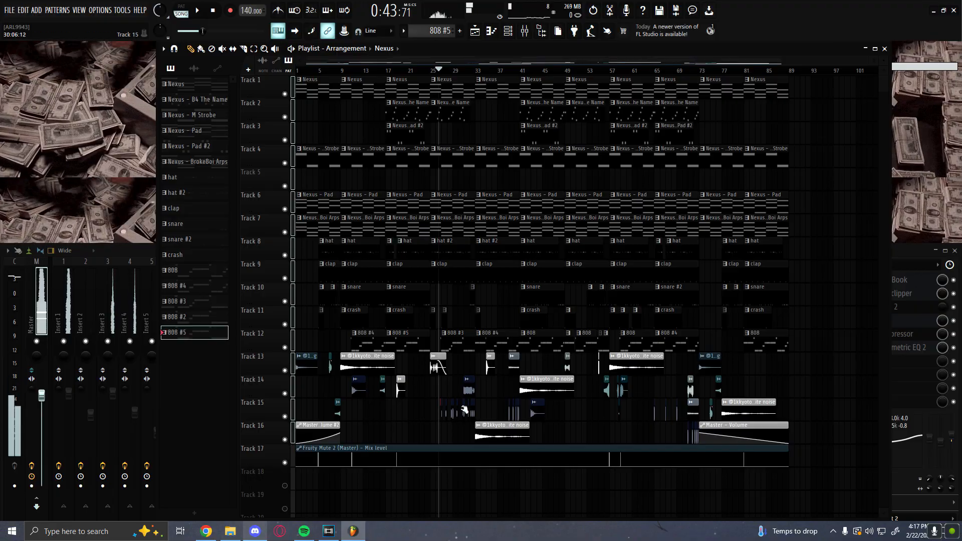
pyautogui.scroll(5, 479, 408)
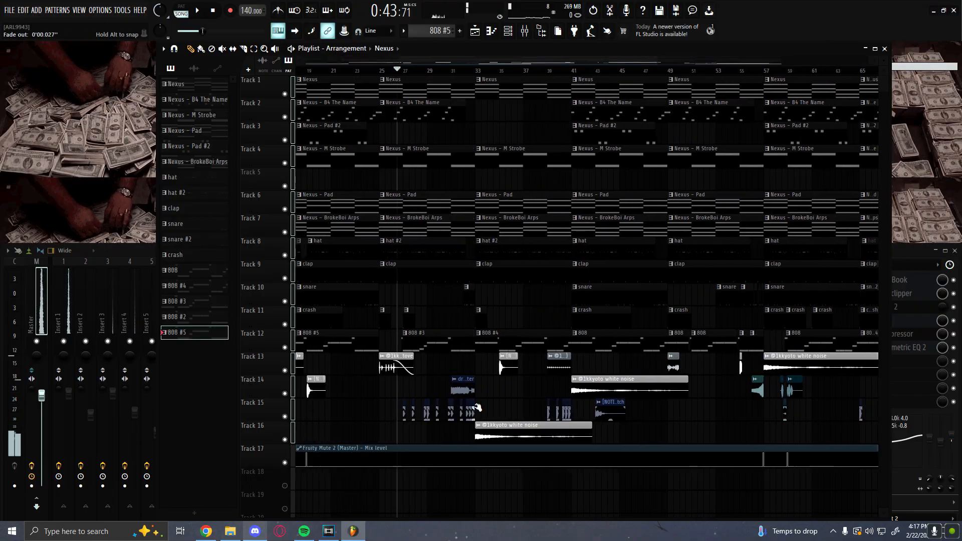
pyautogui.scroll(-5, 487, 408)
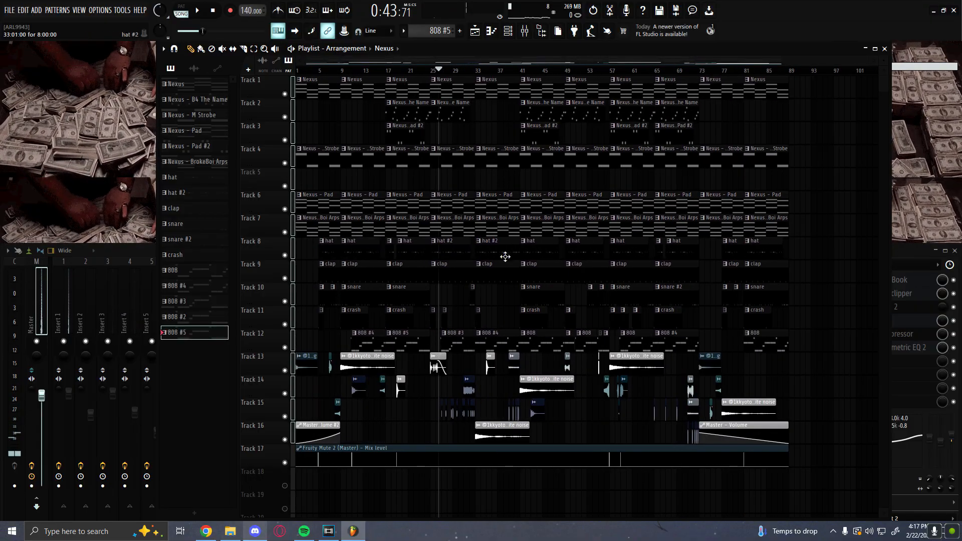